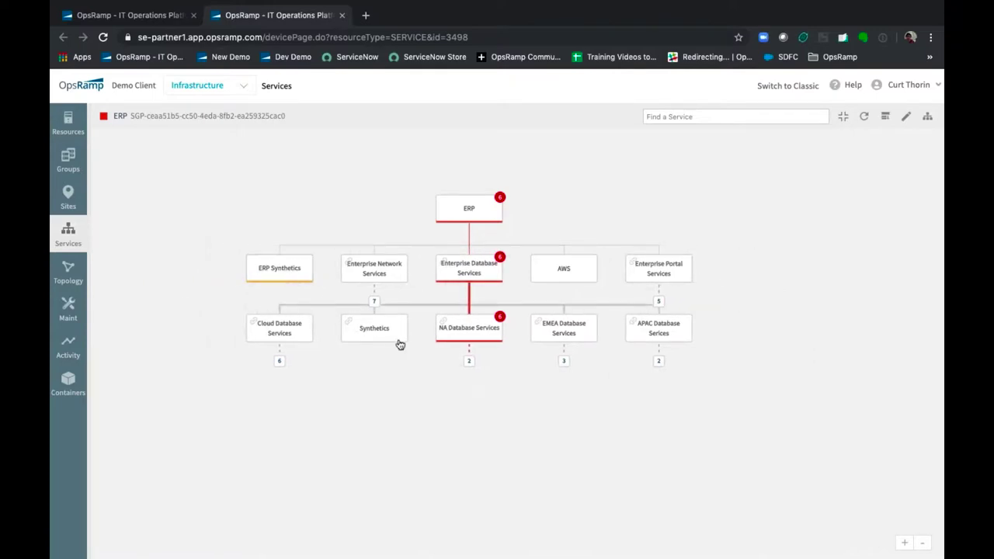
# Expand NA Database Services in the ERP service map and view the MySQL Cluster summary.
pyautogui.click(468, 363)
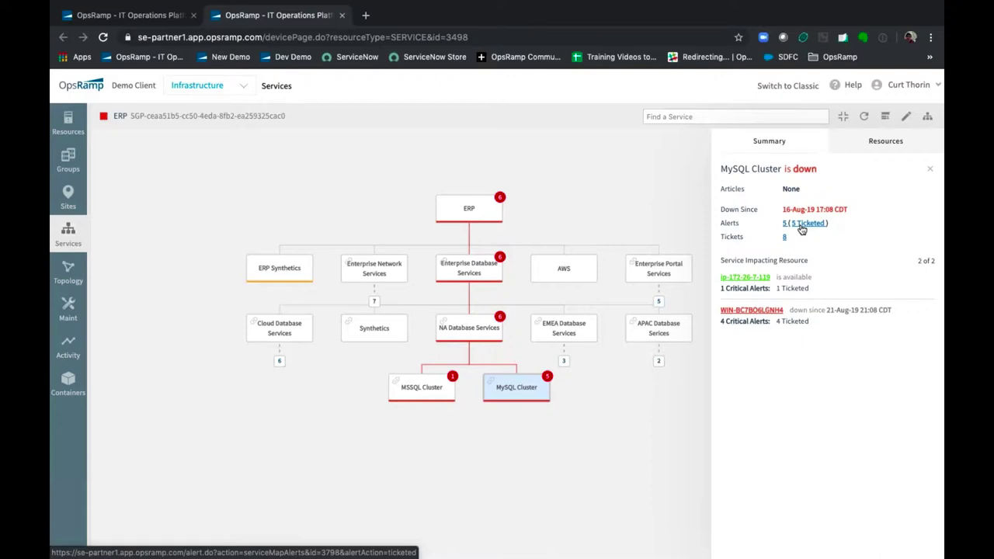
pyautogui.moveTo(621, 194); pyautogui.dragTo(572, 186)
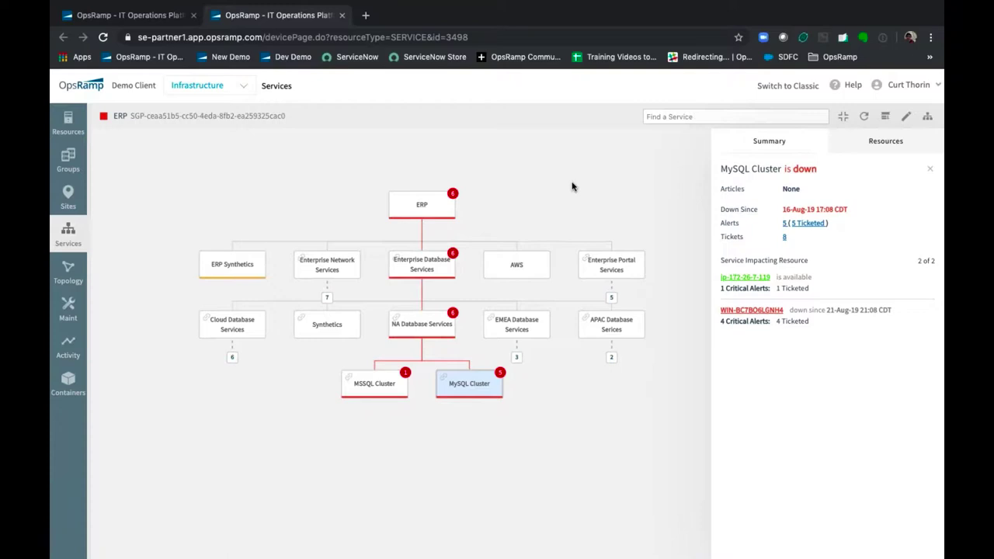
# List the Windows servers among the infrastructure resources and open the details of EC2AMAZ-JINVSL5.
pyautogui.click(68, 123)
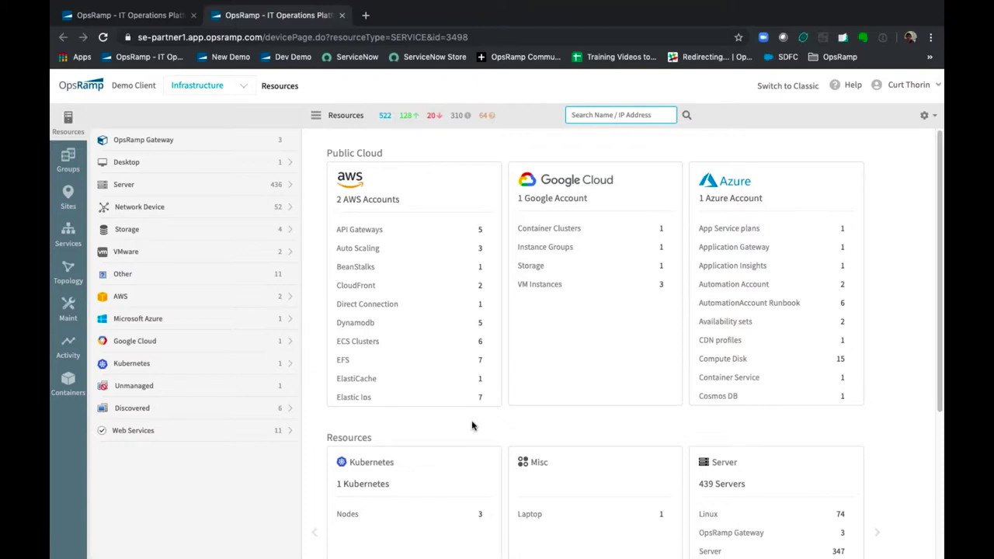
pyautogui.click(223, 187)
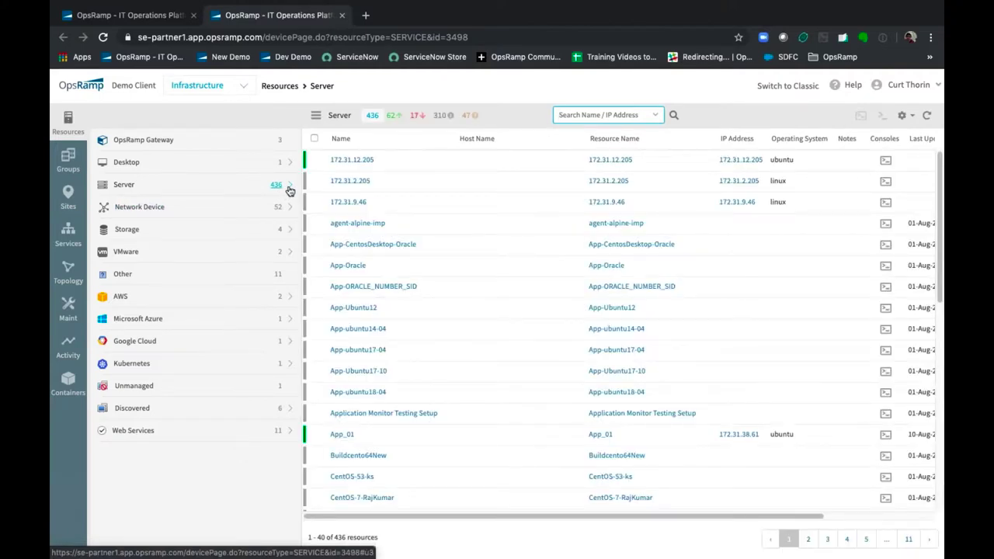
pyautogui.click(288, 190)
pyautogui.click(185, 142)
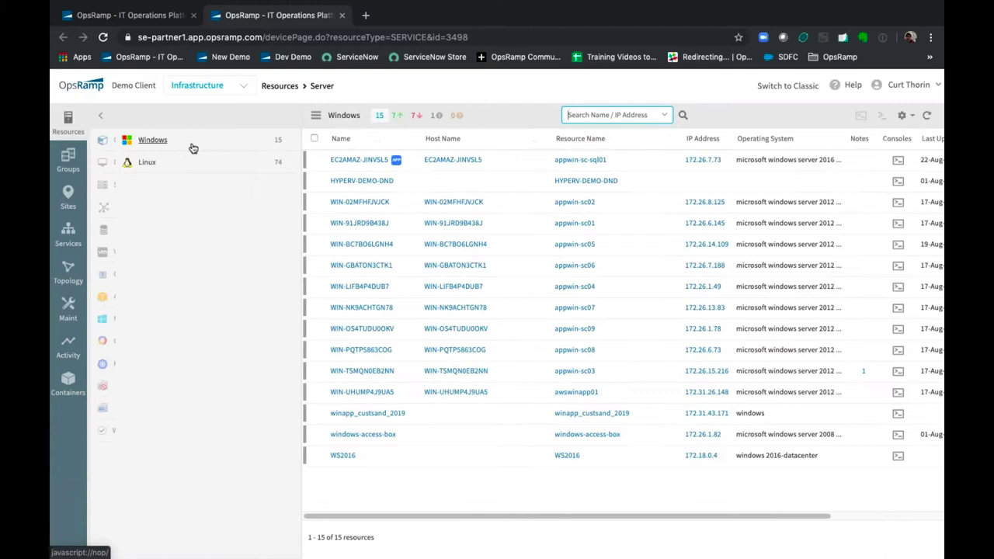
pyautogui.click(359, 159)
pyautogui.click(359, 159)
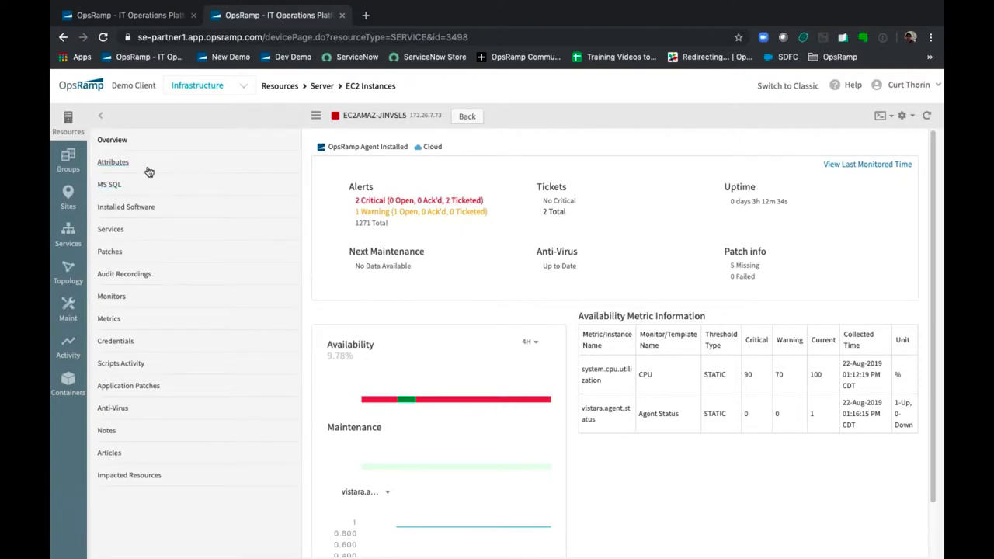
# Review the server's MS SQL charts and its metric graphs, including memory and disk utilization.
pyautogui.click(134, 191)
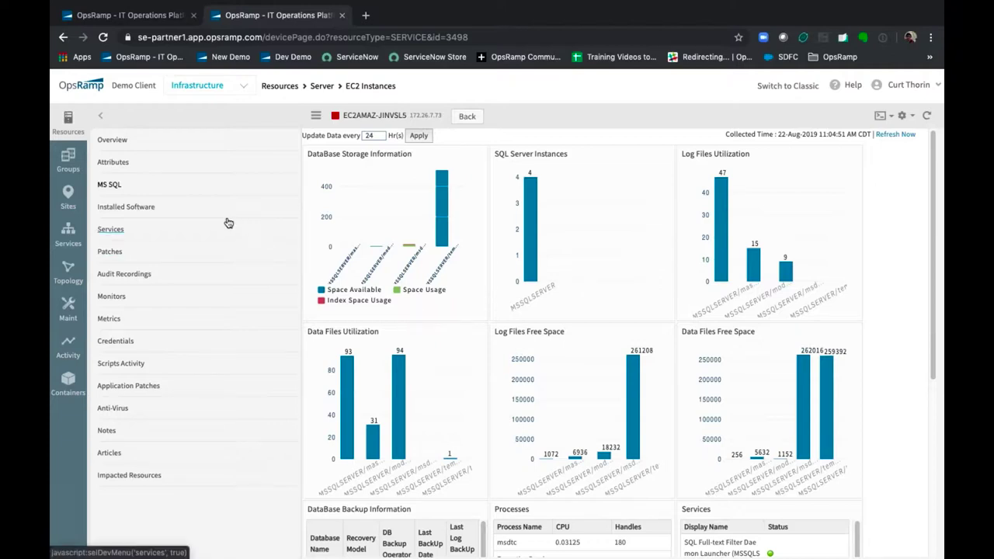
pyautogui.click(164, 319)
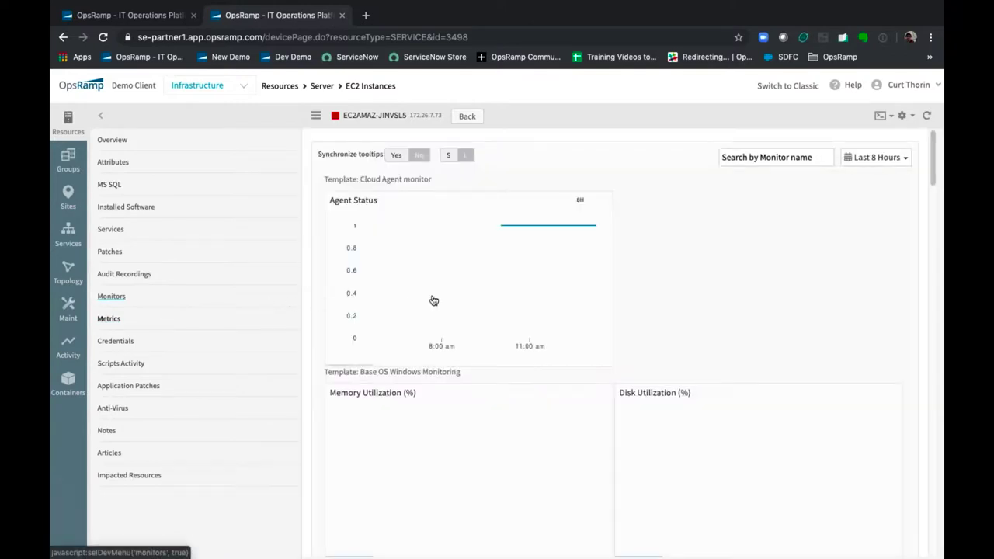
pyautogui.scroll(-2, 732, 329)
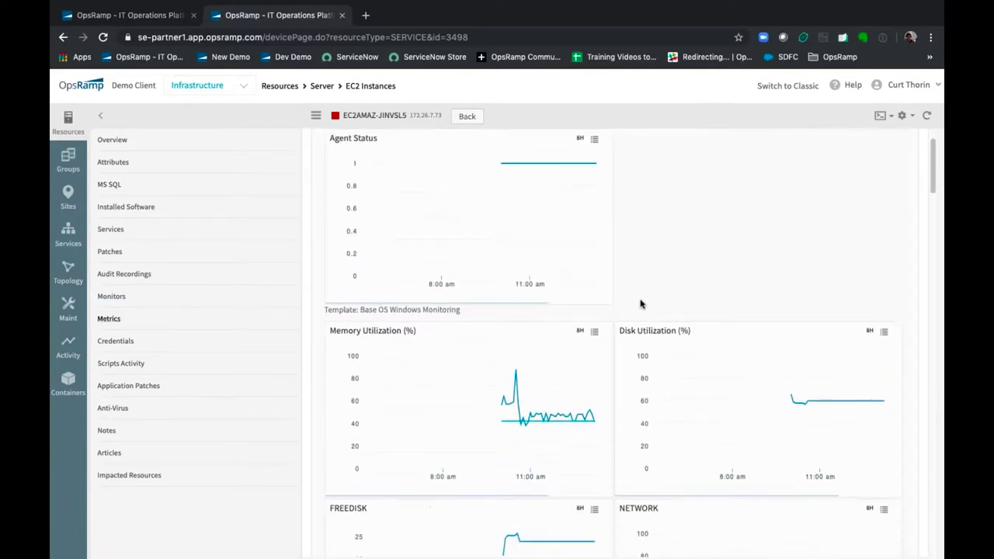
pyautogui.scroll(-1, 641, 303)
pyautogui.moveTo(525, 396)
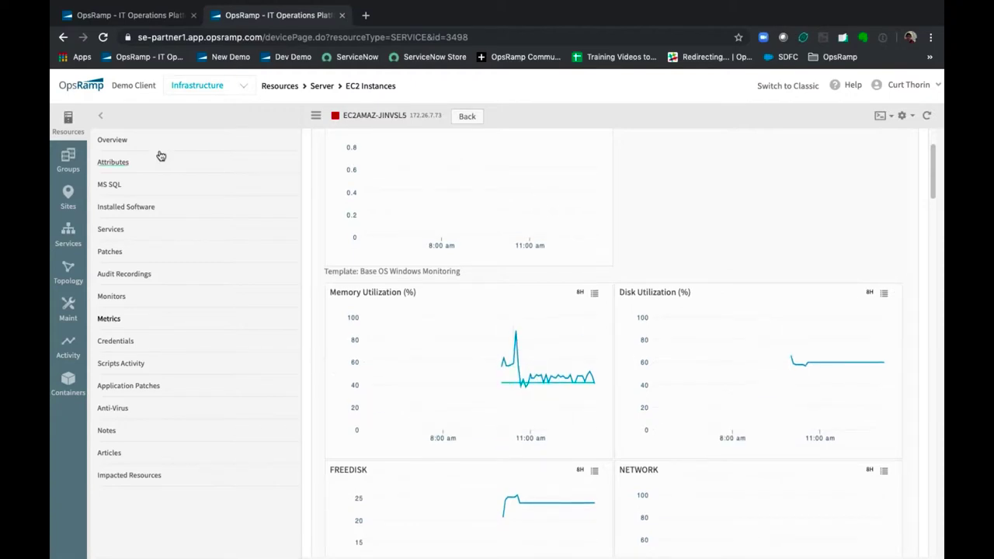
# Return to the resource categories, list the network switches and open the sjc-corp-curry switch.
pyautogui.click(103, 118)
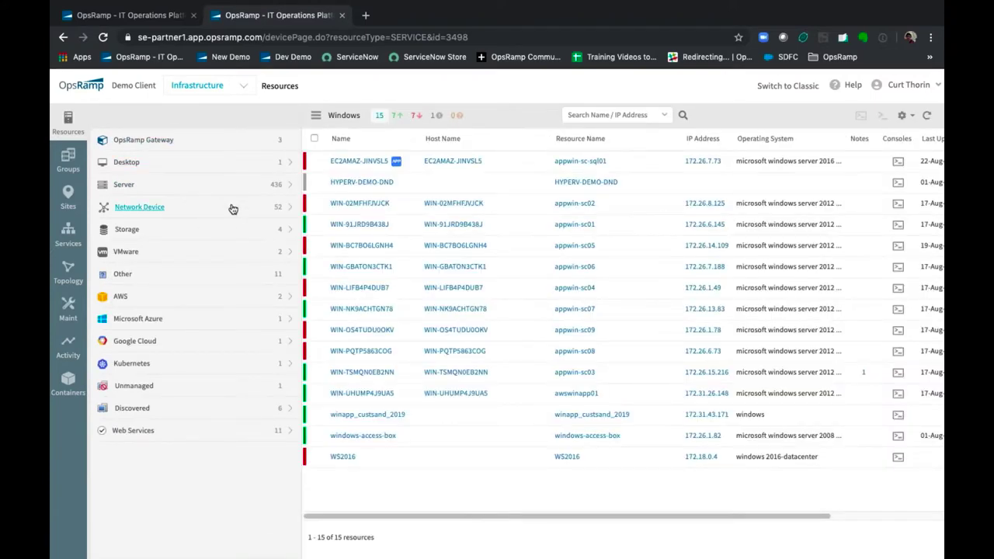
pyautogui.click(290, 209)
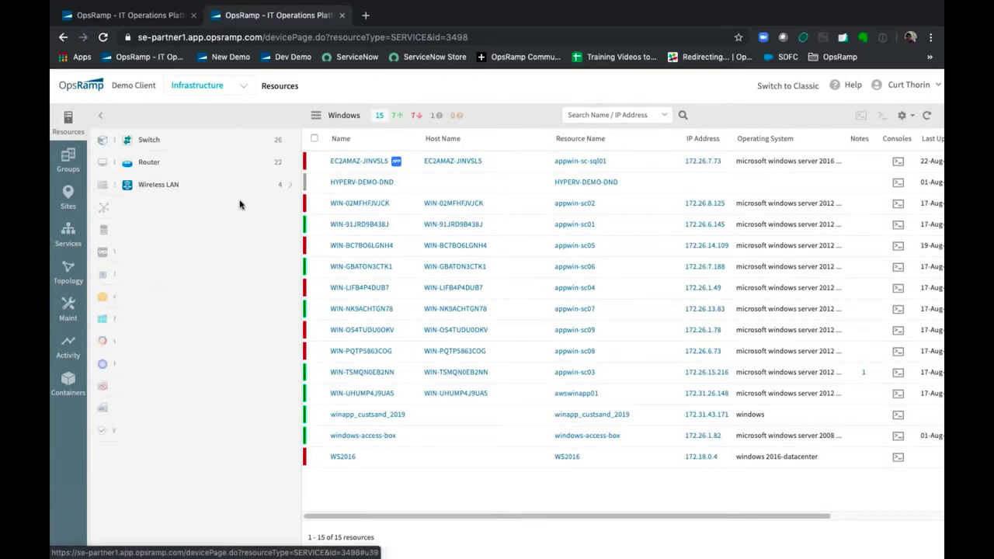
pyautogui.click(148, 141)
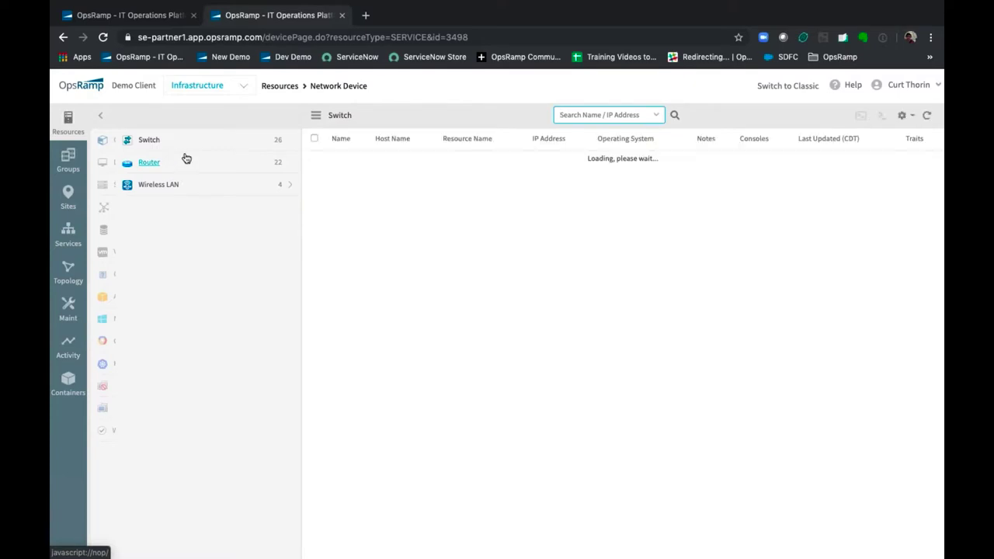
pyautogui.scroll(-5, 357, 232)
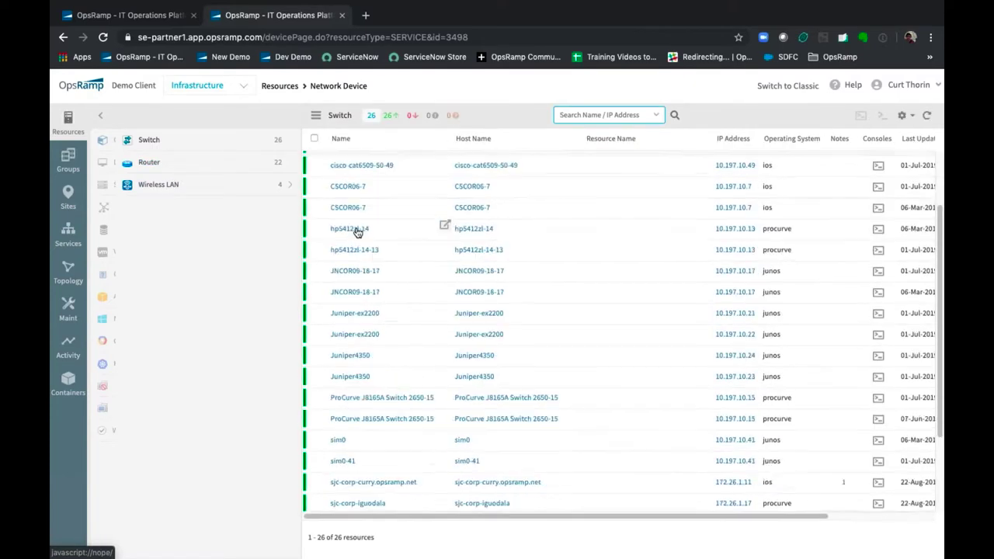
pyautogui.click(344, 374)
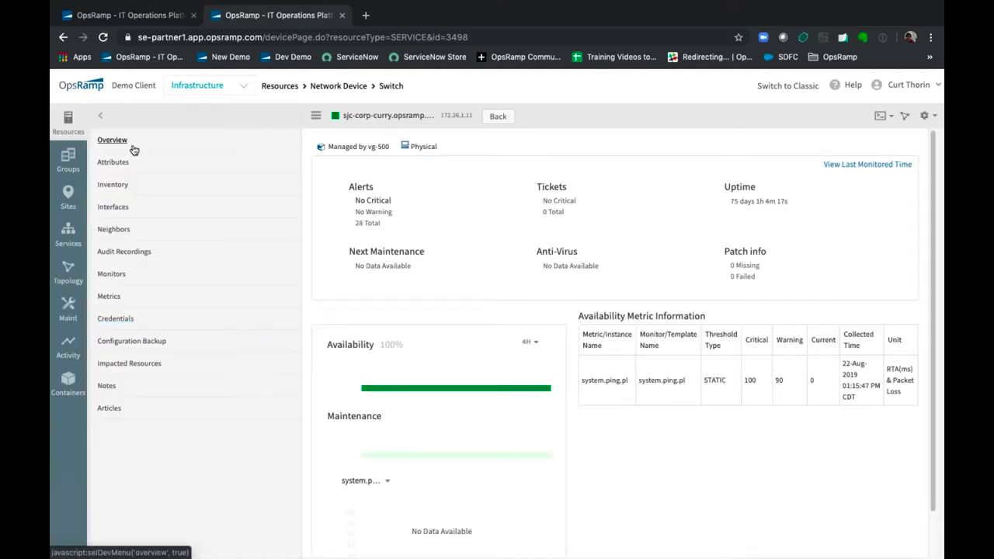
# Review the switch's hardware inventory, its interfaces and its metric graphs.
pyautogui.click(135, 186)
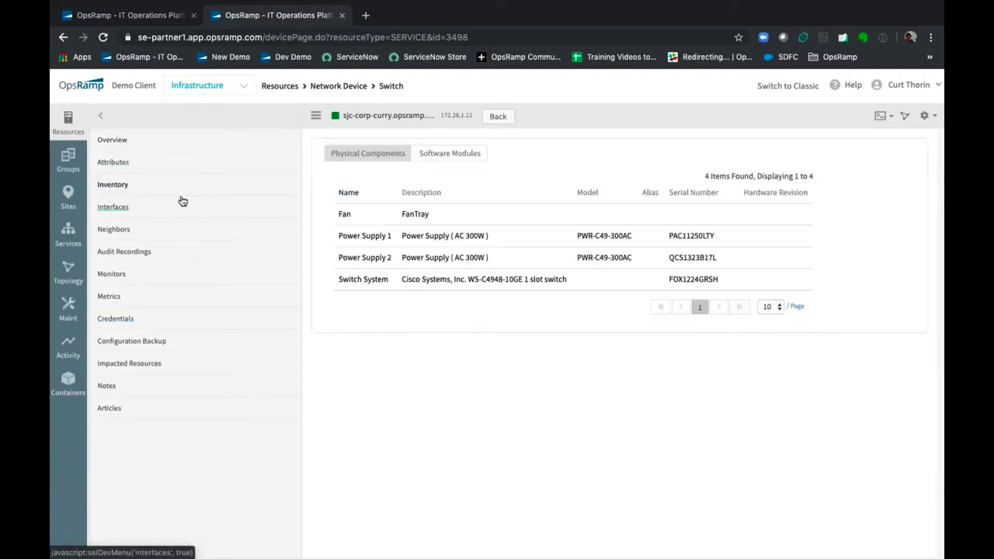
pyautogui.click(170, 212)
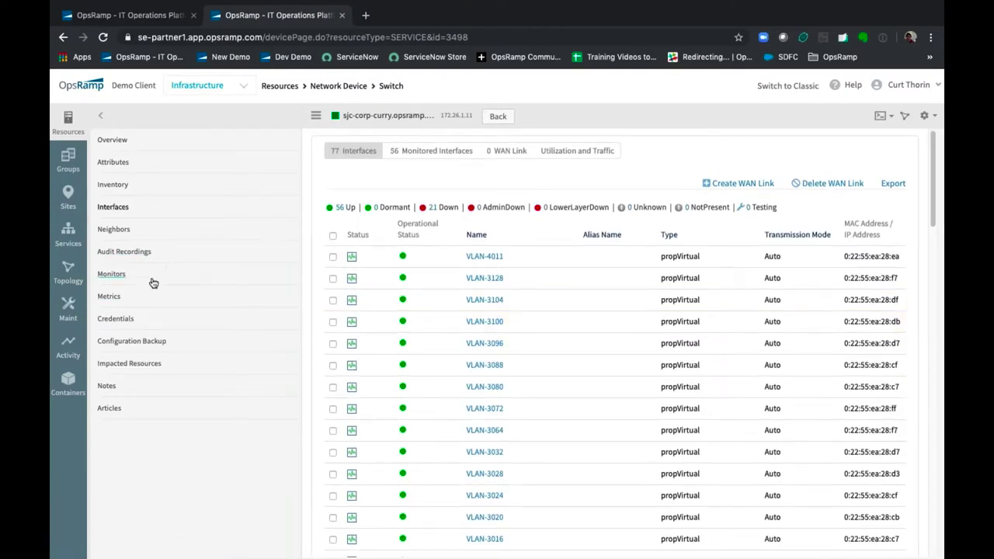
pyautogui.click(134, 297)
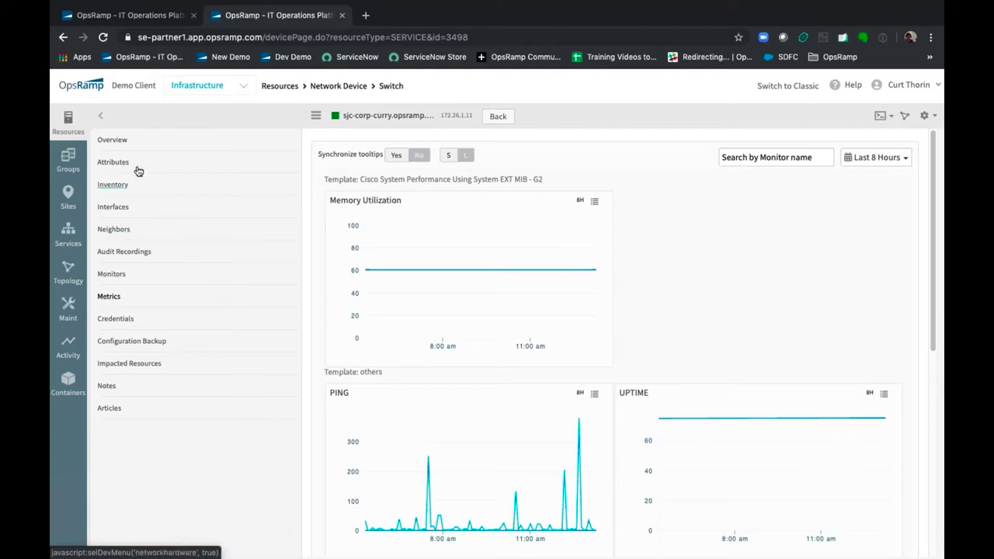
# Open the NetApp Cluster storage entry cluster1 last updated 15-Apr-2019, view its dashboard, and return to the resource categories.
pyautogui.click(103, 119)
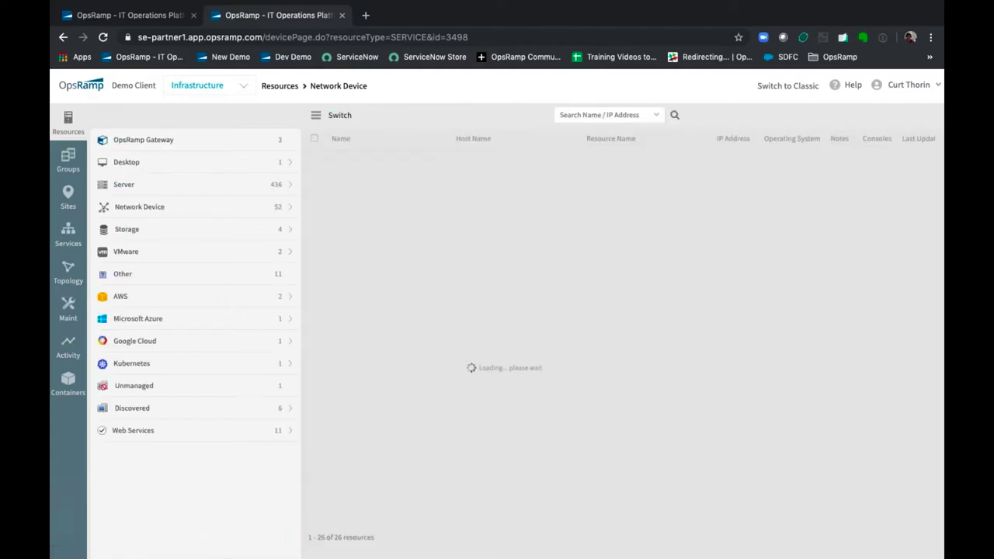
pyautogui.click(161, 230)
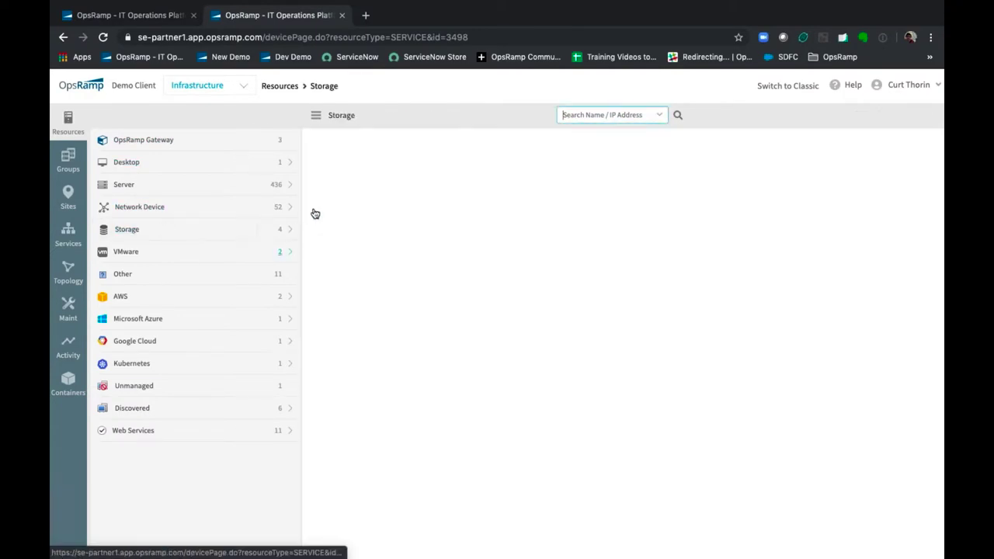
pyautogui.click(288, 231)
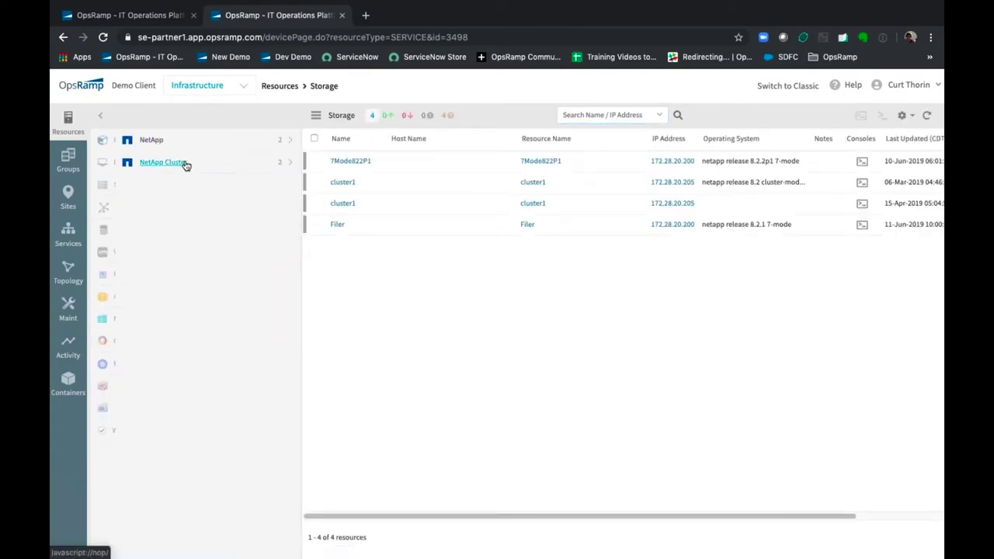
pyautogui.click(183, 164)
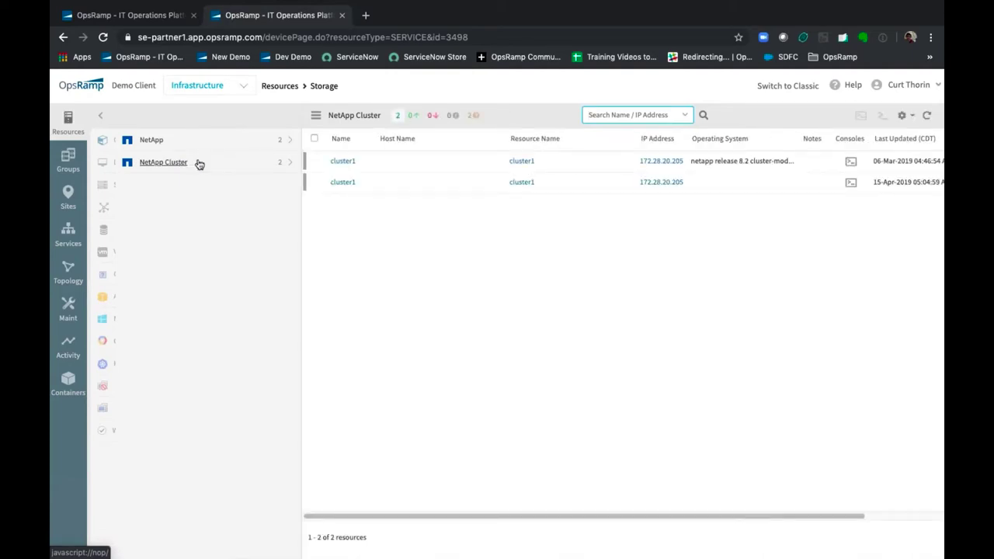
pyautogui.click(340, 184)
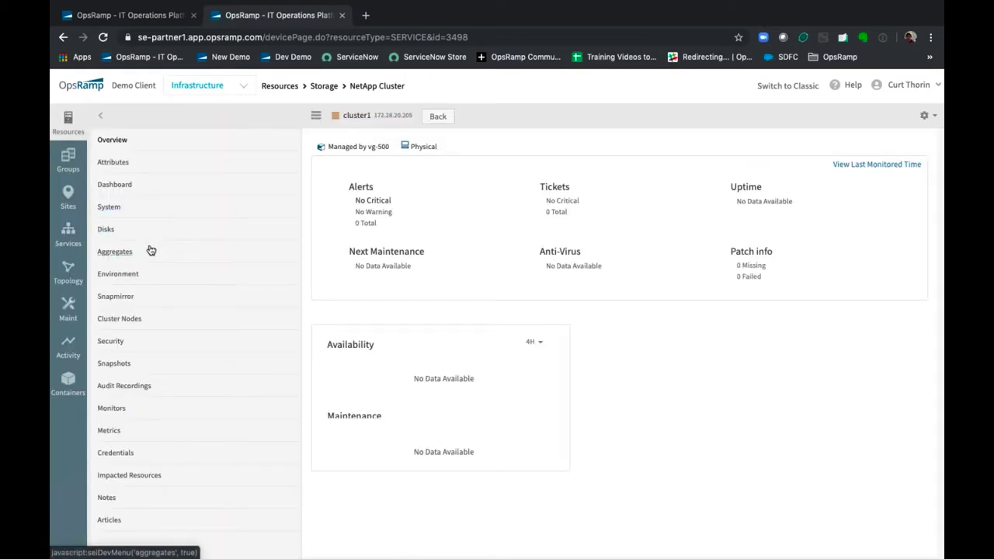
pyautogui.click(144, 186)
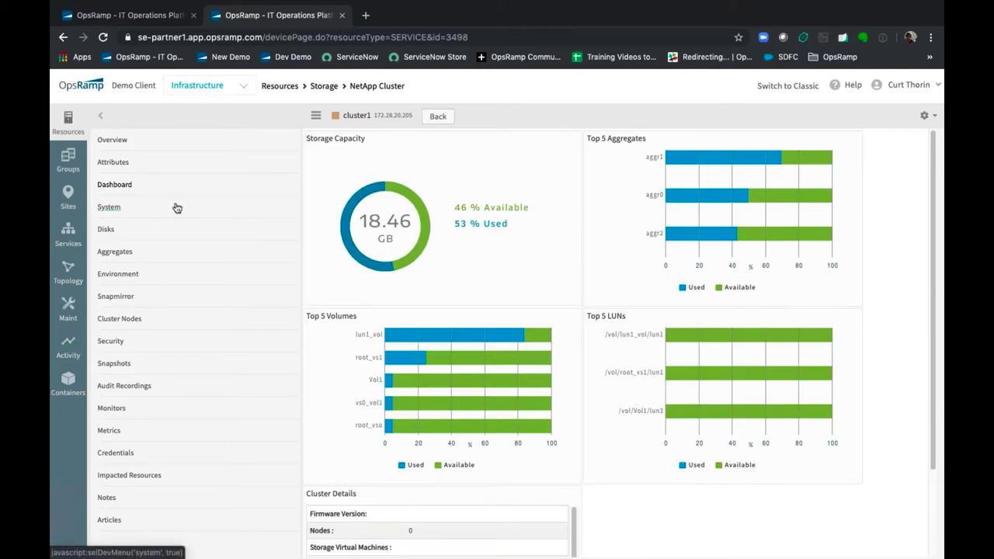
pyautogui.click(101, 116)
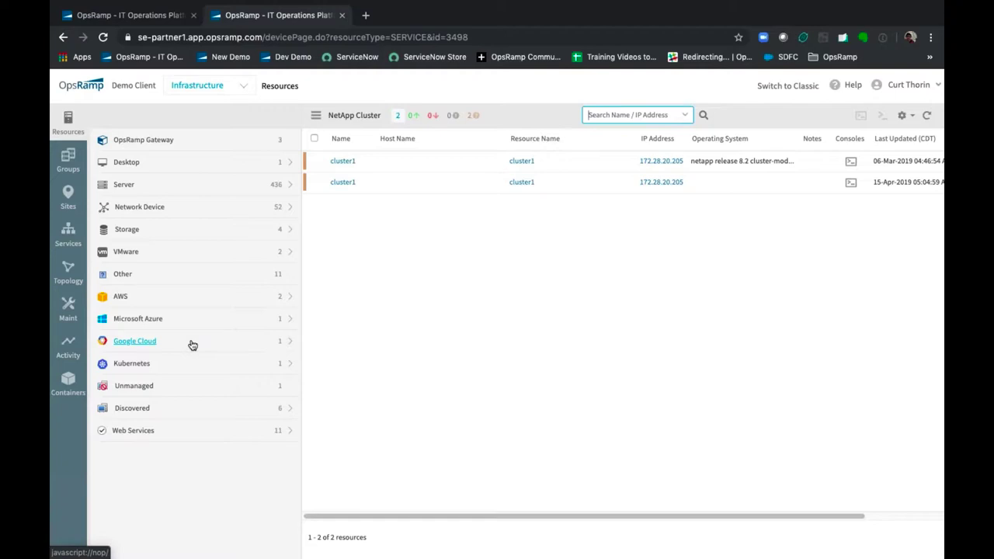
# Display the application topology map for haproxy on host sed-extlb01.
pyautogui.click(68, 274)
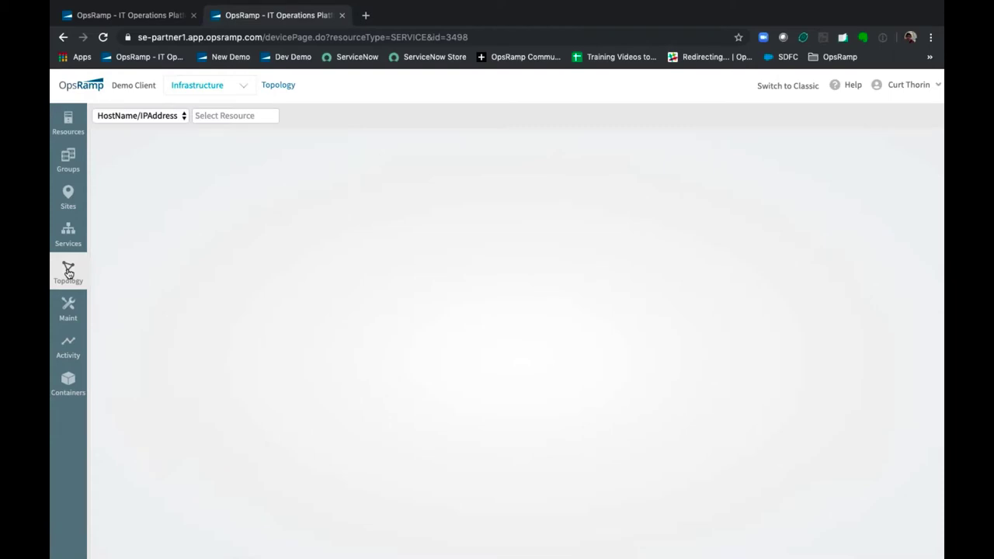
pyautogui.click(140, 116)
pyautogui.click(130, 151)
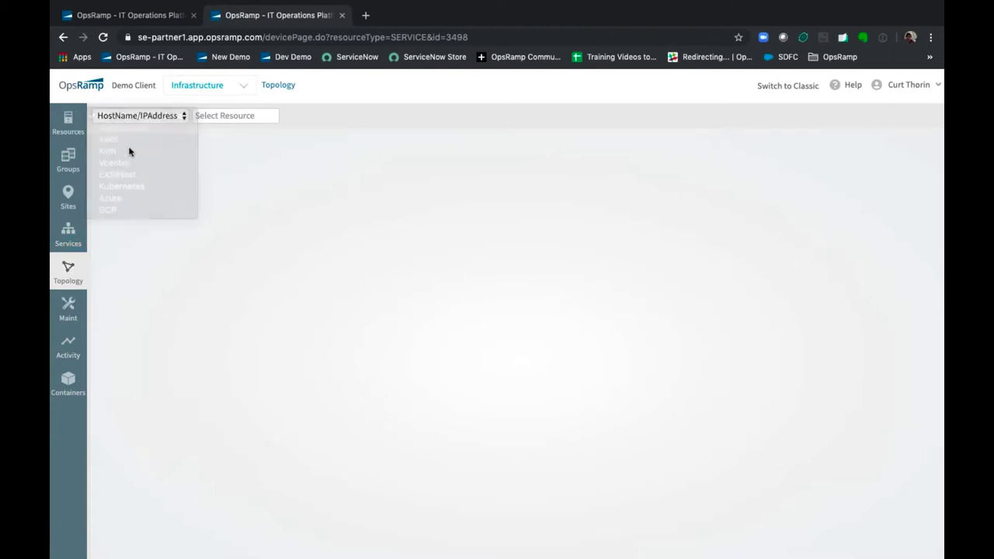
pyautogui.click(214, 117)
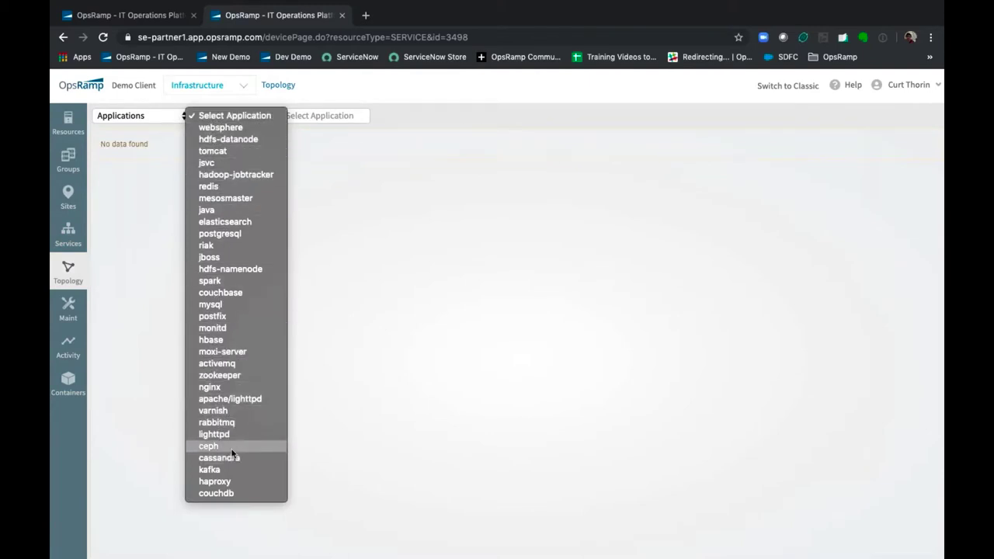
pyautogui.click(236, 482)
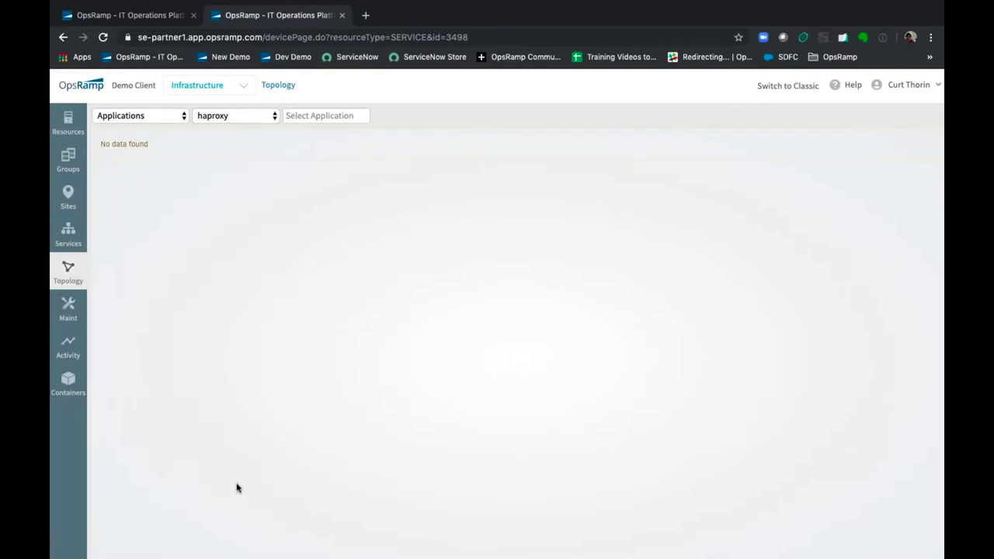
pyautogui.click(312, 116)
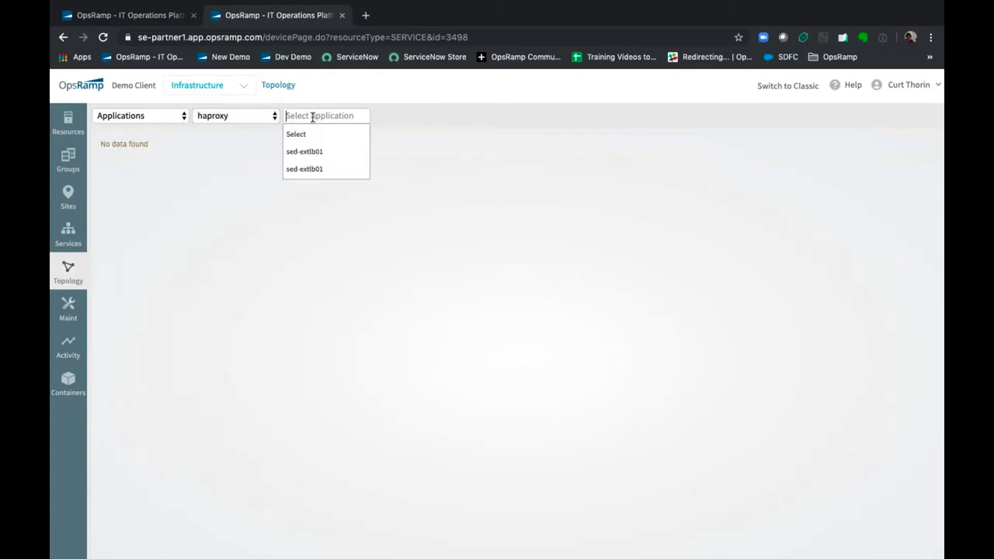
pyautogui.click(308, 166)
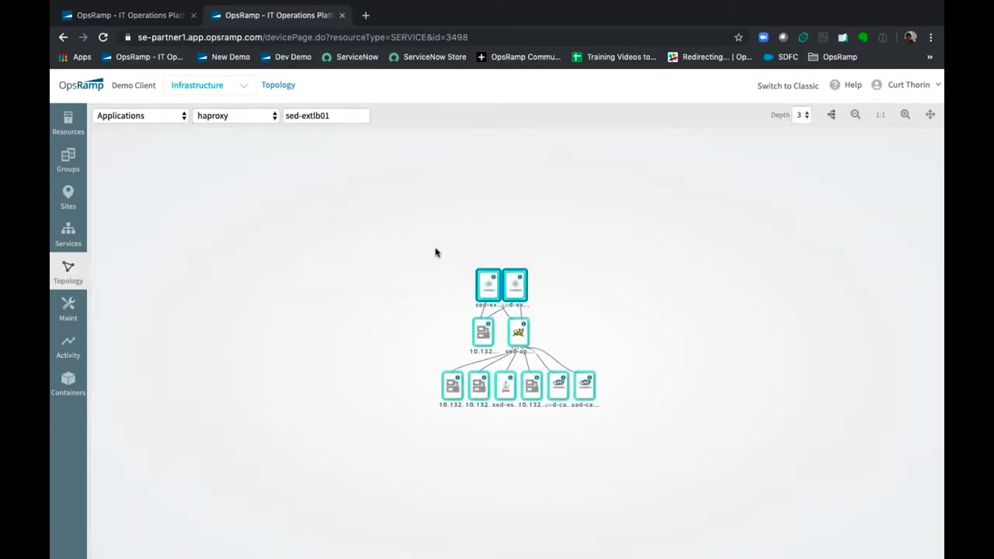
# Set the haproxy topology map's depth to 5.
pyautogui.moveTo(353, 268)
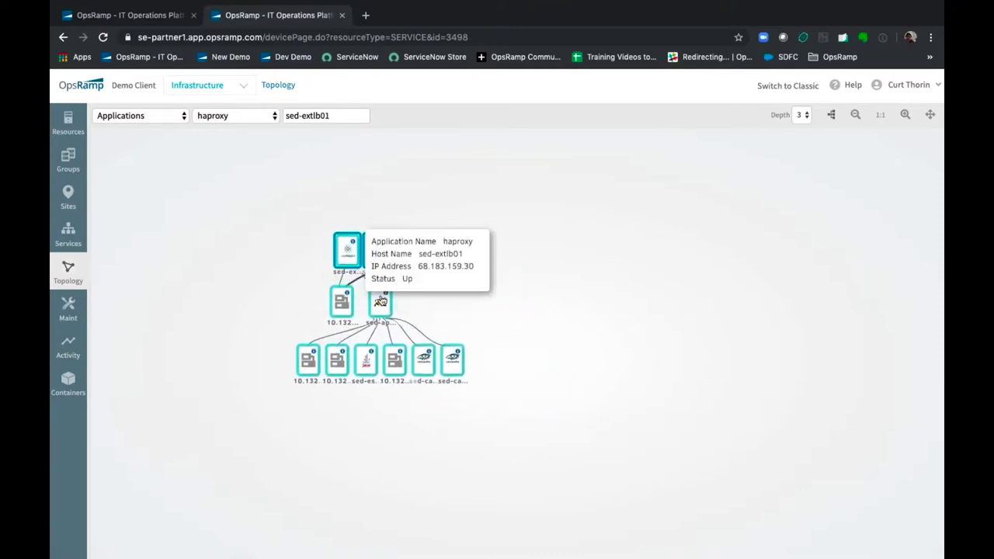
pyautogui.moveTo(329, 362)
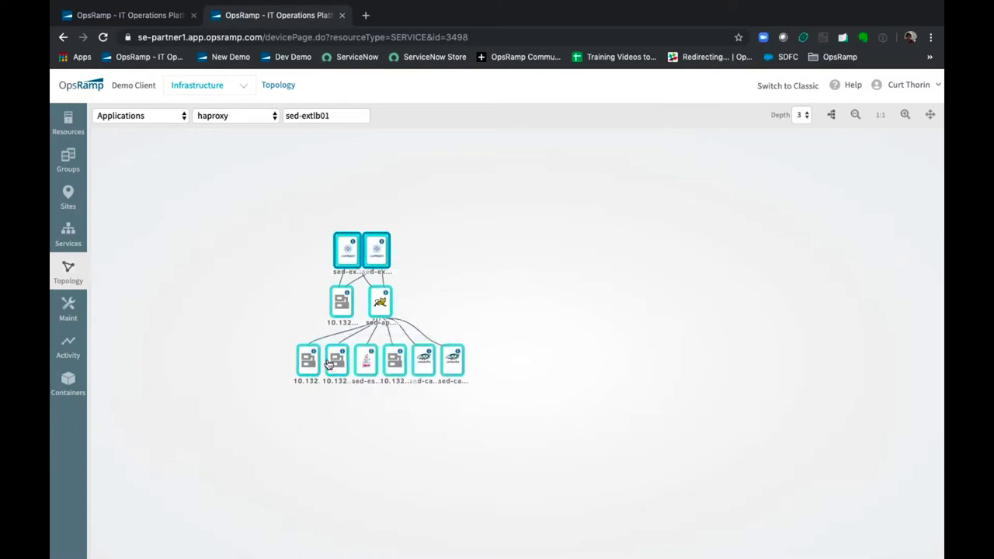
pyautogui.click(801, 115)
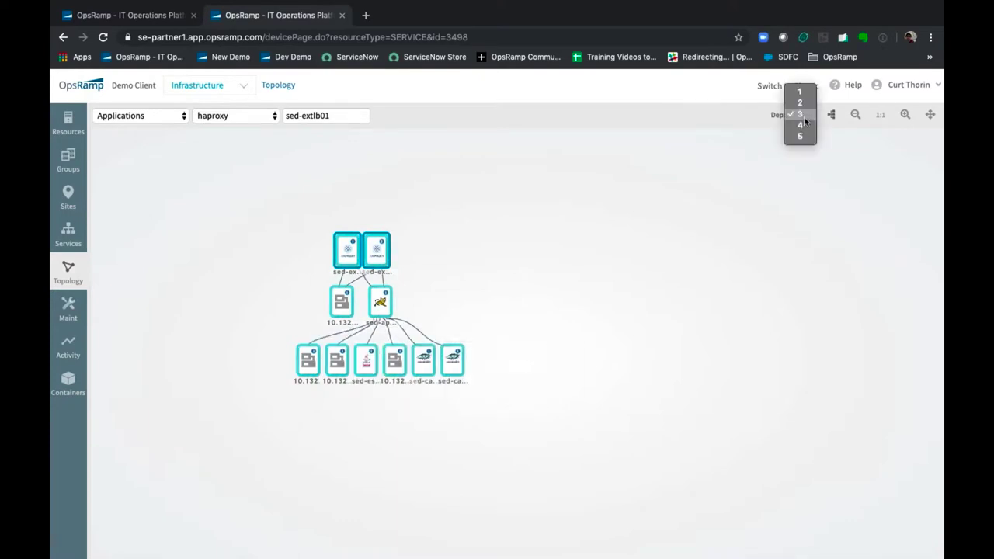
pyautogui.click(799, 140)
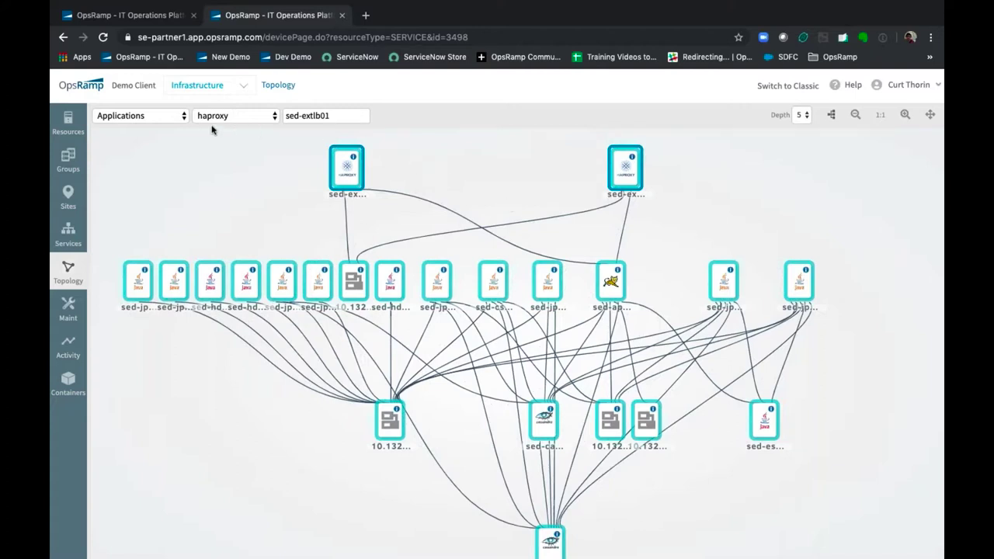
# Display the HostName/IPAddress topology map for the resource sjc-corp-curry.opsramp.net and examine its connected devices.
pyautogui.click(161, 118)
pyautogui.click(160, 104)
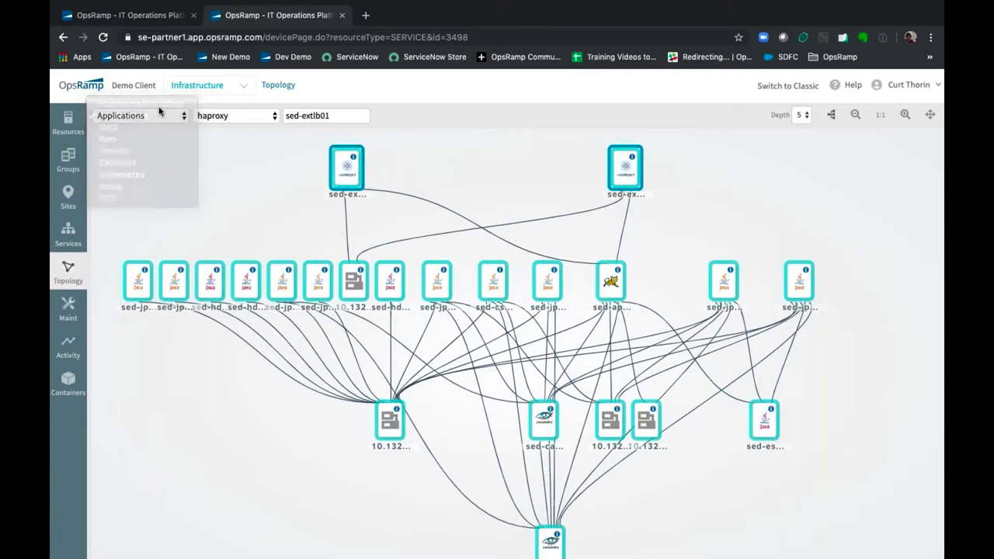
pyautogui.click(240, 116)
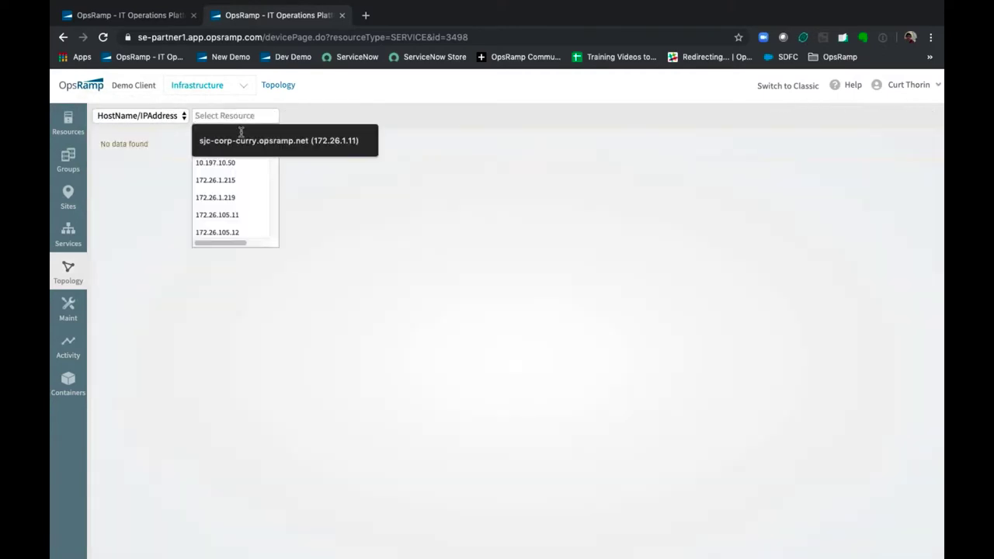
pyautogui.click(250, 142)
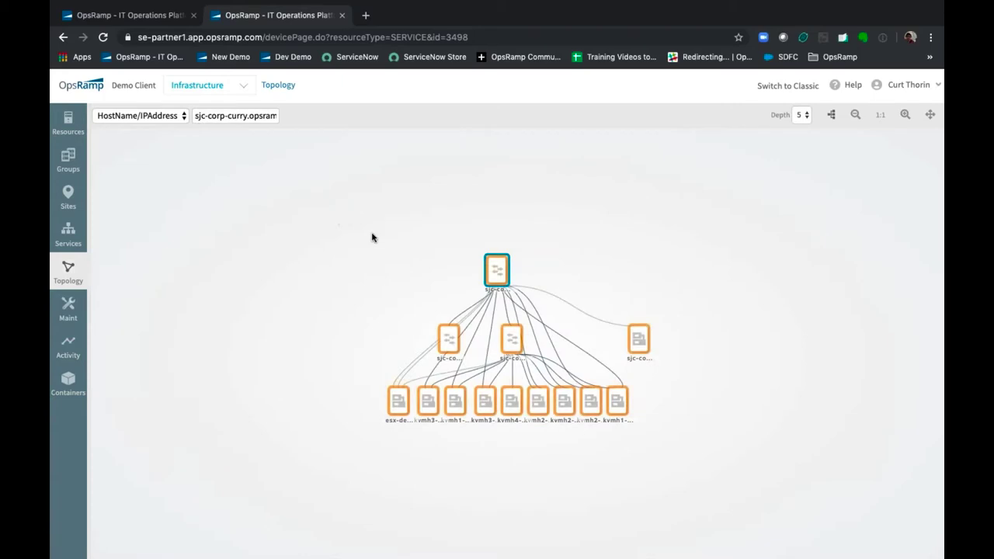
pyautogui.moveTo(350, 231); pyautogui.dragTo(182, 180)
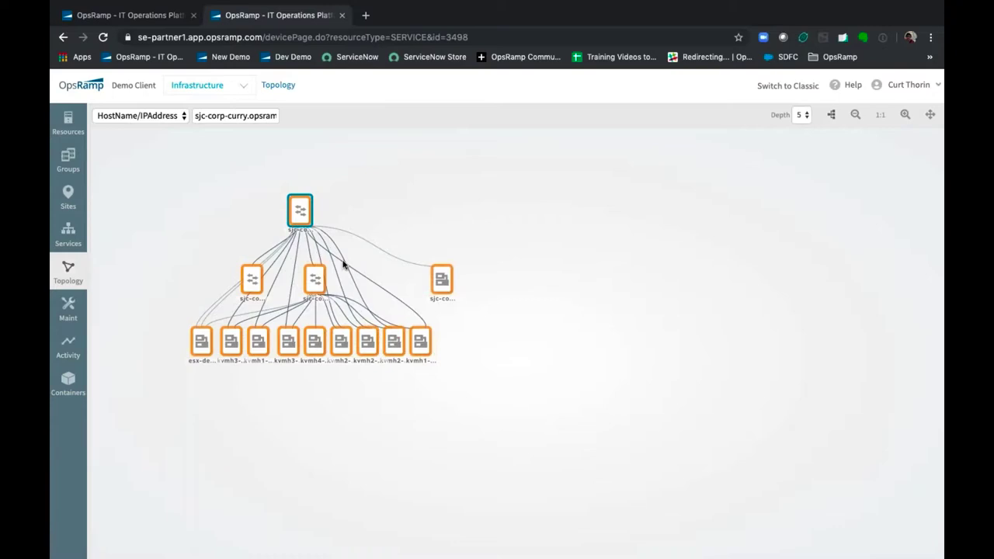
pyautogui.moveTo(353, 258)
pyautogui.moveTo(303, 210)
# Display the AWS topology map for the AWS-Topo account, covering all regions and the Rds resource type.
pyautogui.click(152, 117)
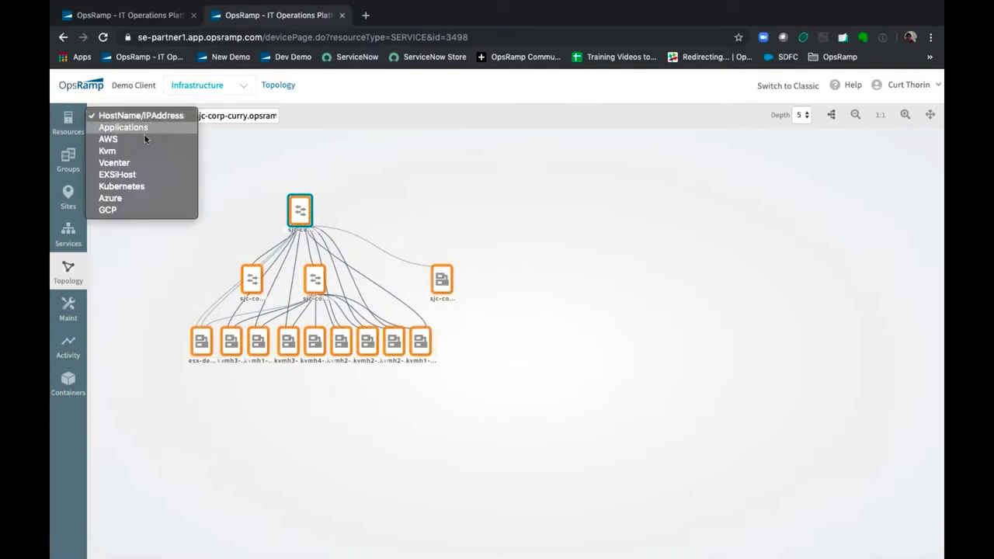
pyautogui.click(146, 140)
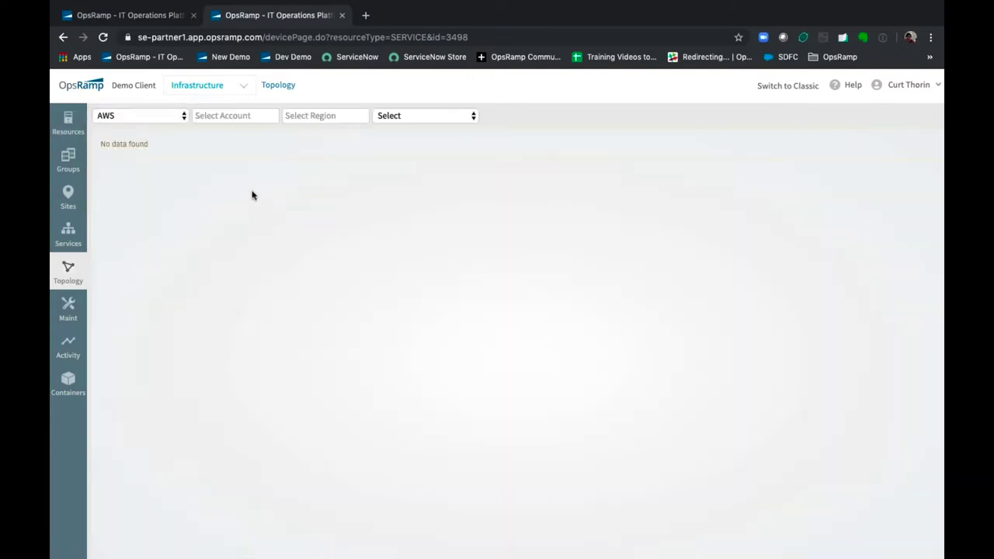
pyautogui.click(225, 118)
pyautogui.click(217, 148)
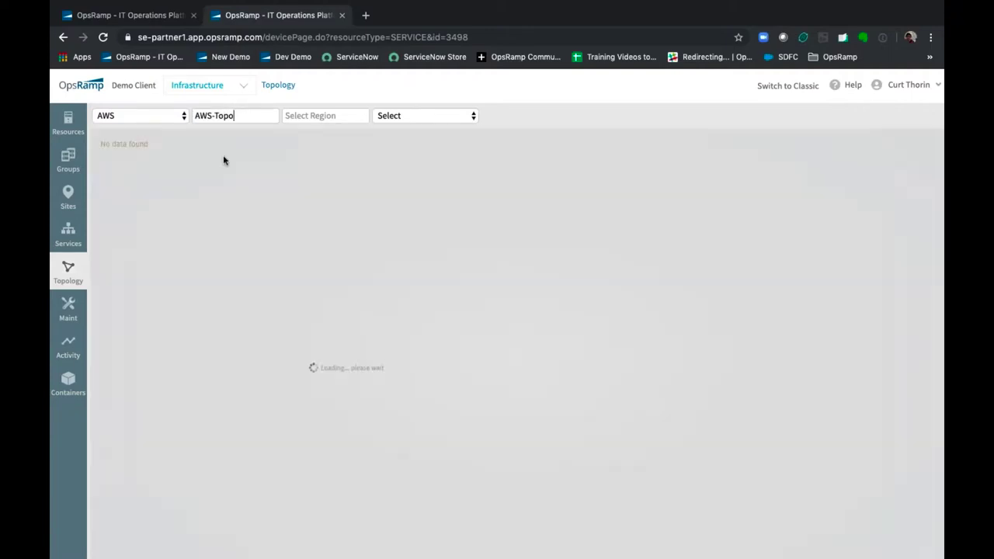
pyautogui.click(337, 115)
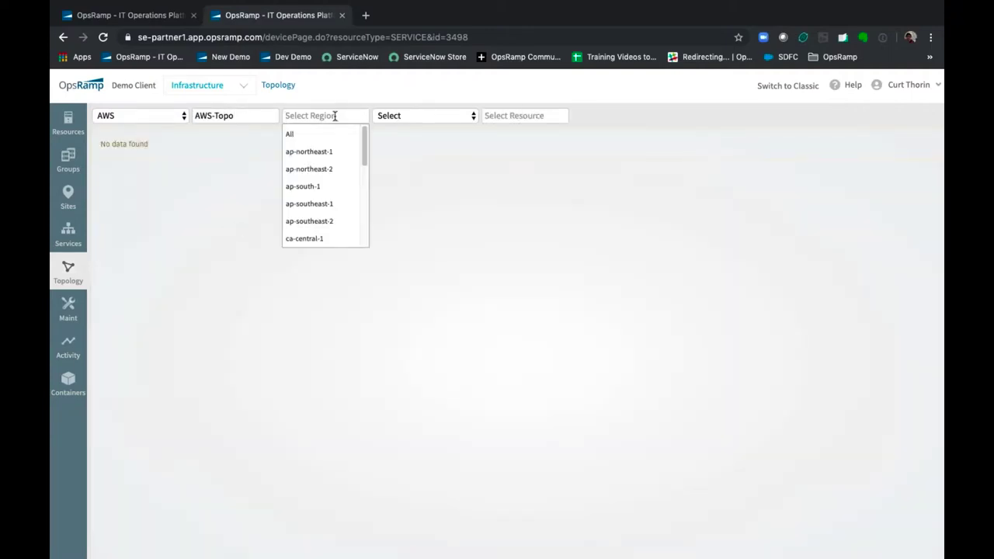
pyautogui.click(327, 135)
pyautogui.click(415, 116)
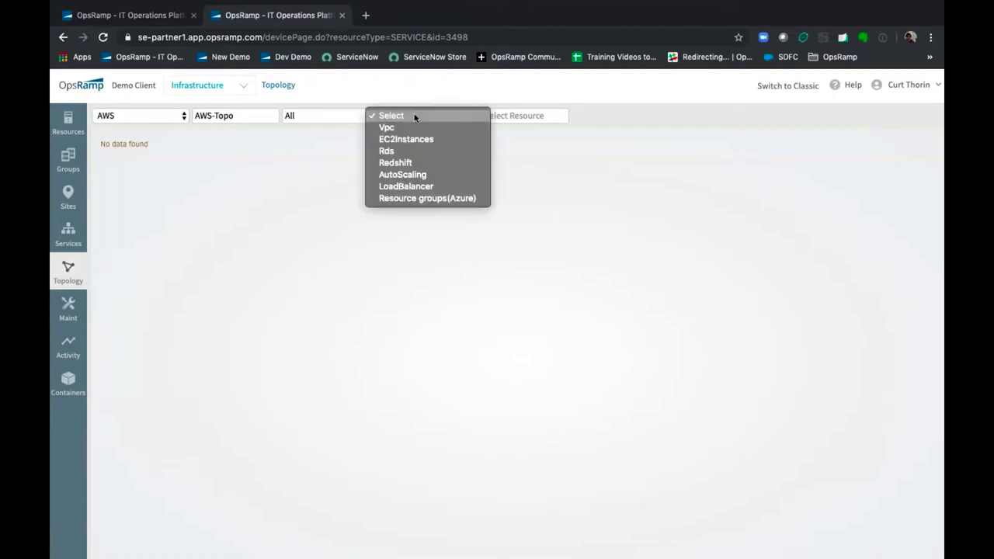
pyautogui.click(417, 155)
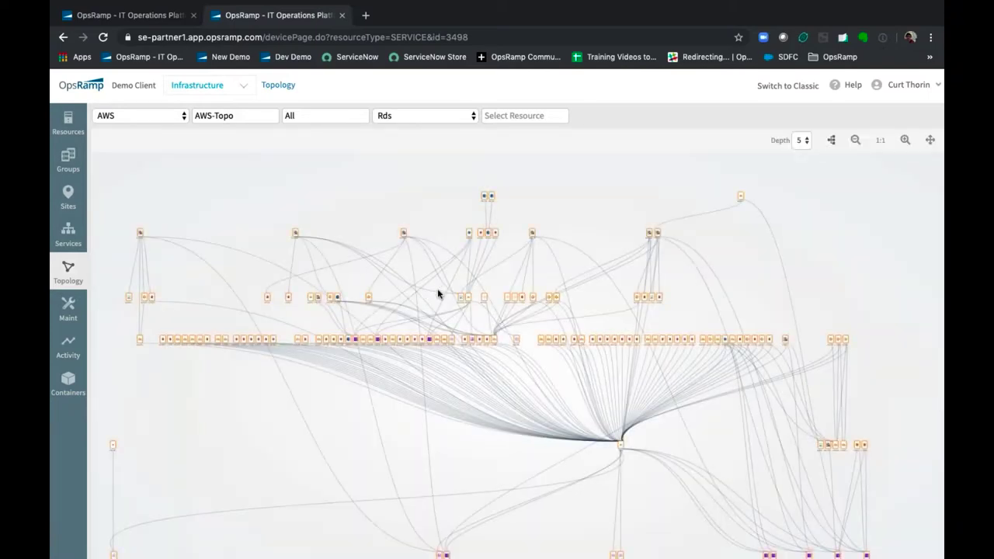
pyautogui.scroll(-2, 453, 278)
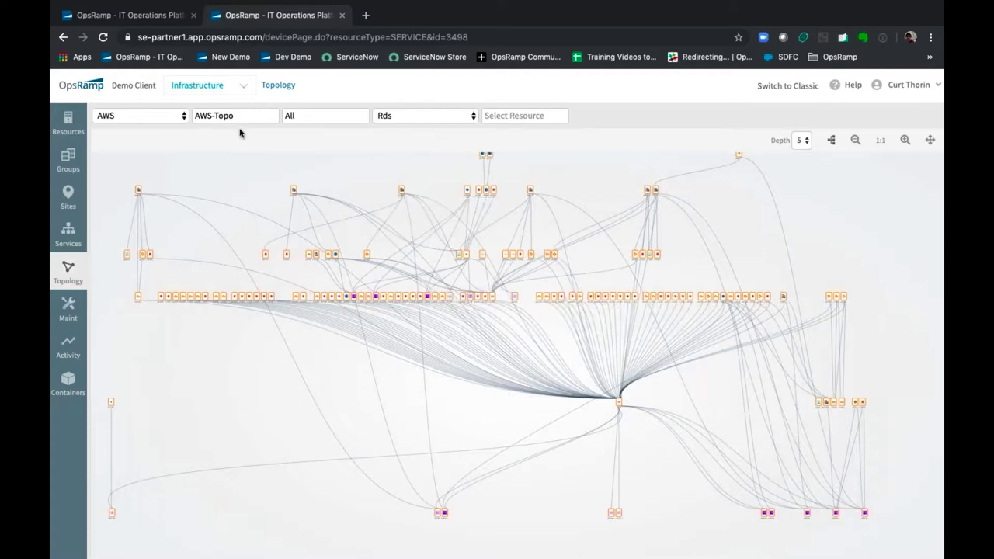
# Open the Alerts page and view the repeated occurrences of alert 2656568, closing the list when done.
pyautogui.click(226, 93)
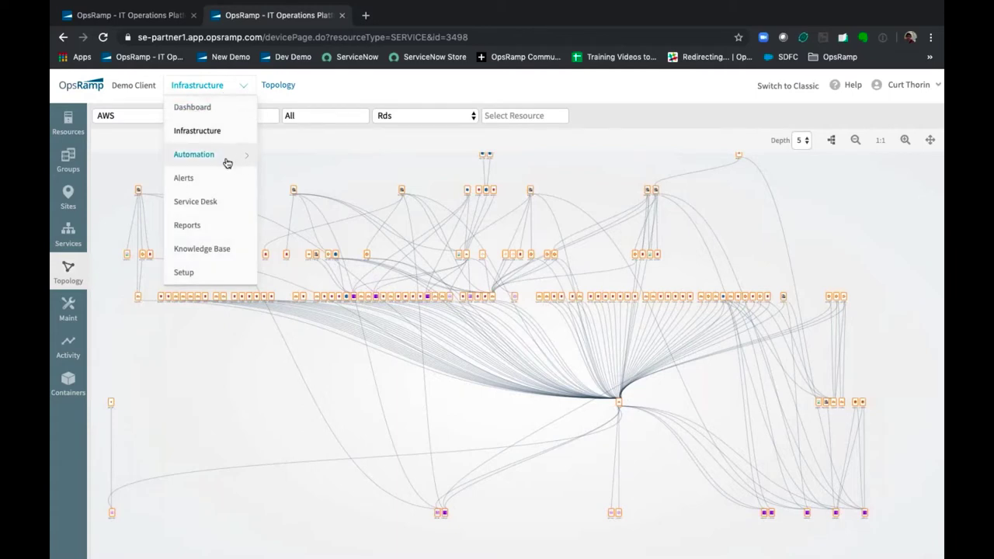
pyautogui.click(184, 178)
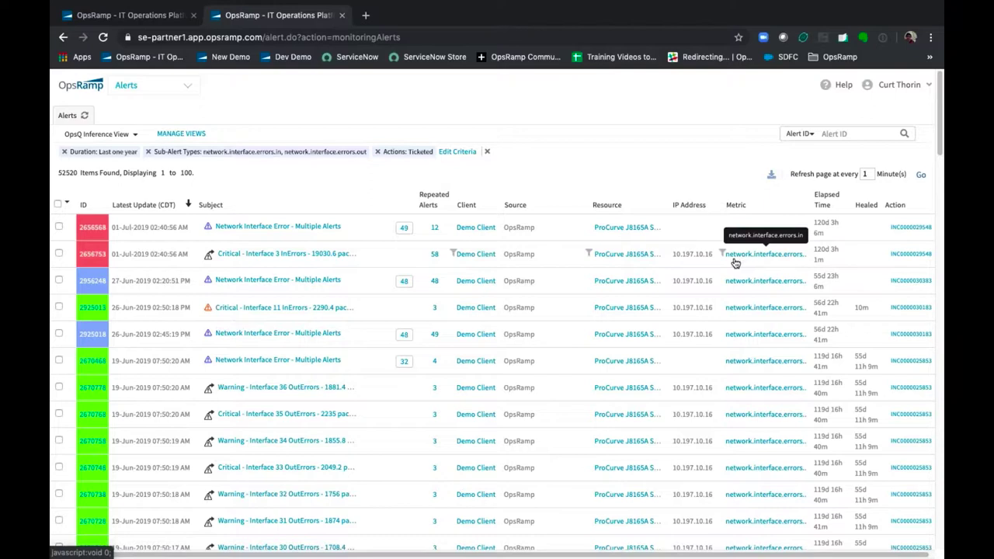
pyautogui.click(437, 229)
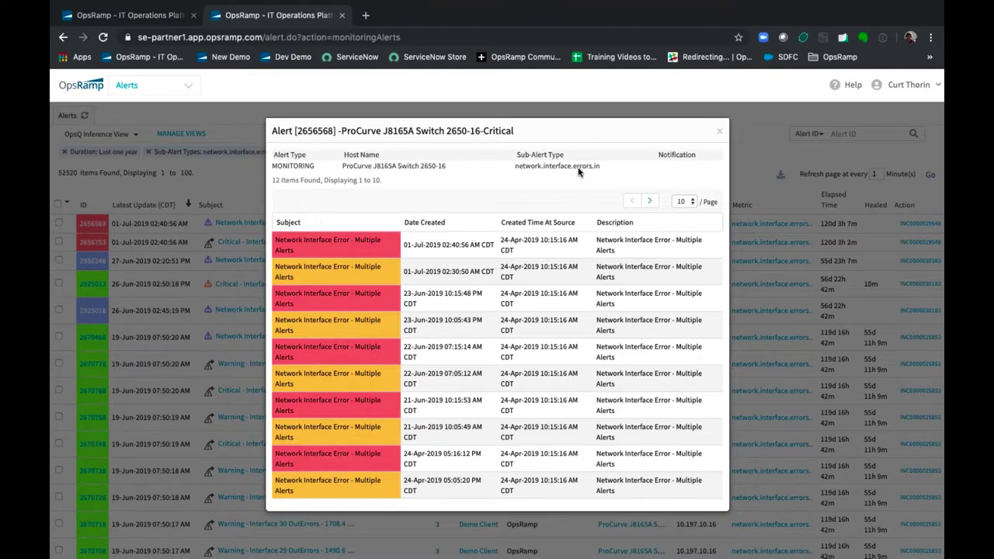
pyautogui.click(718, 135)
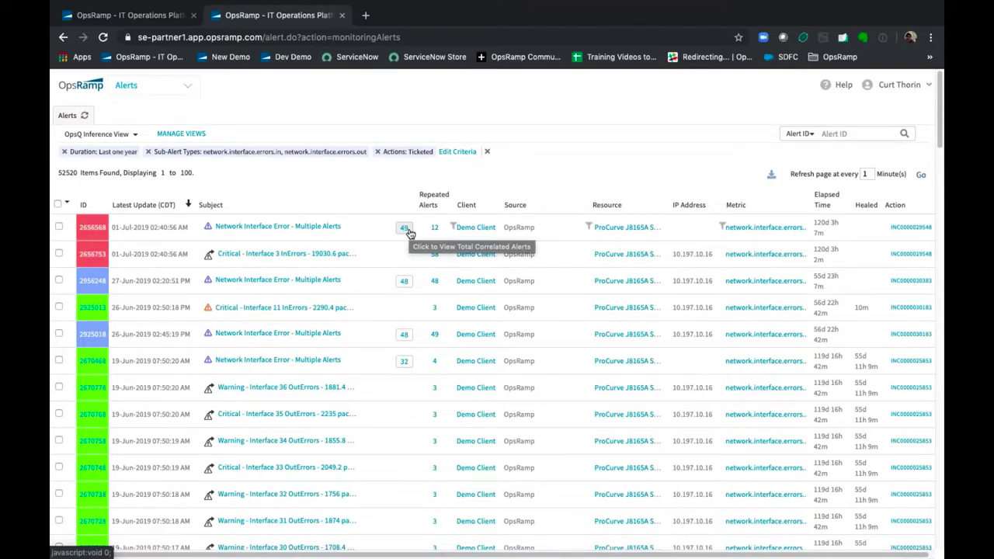
# Review the list of correlated alerts for alert 2656568 and close it.
pyautogui.click(405, 230)
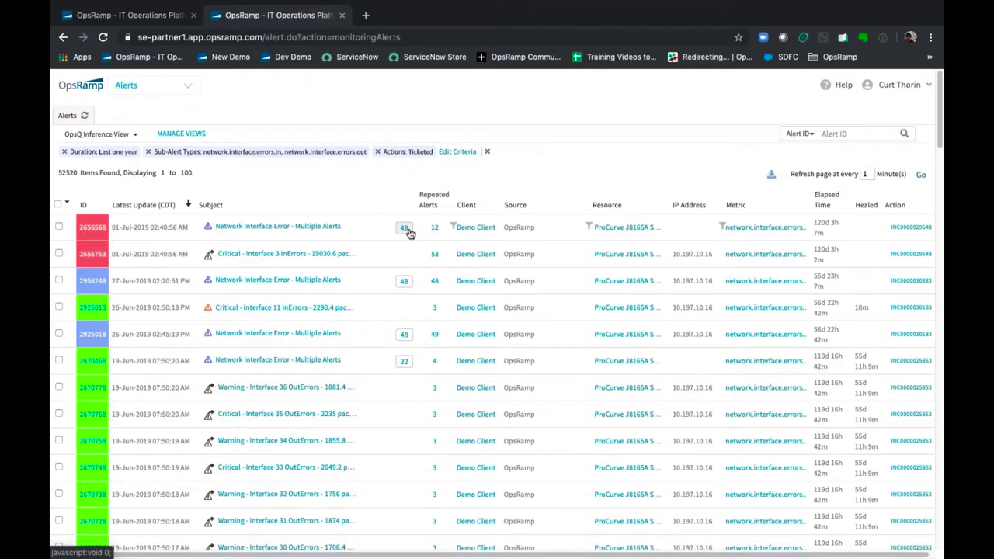
pyautogui.scroll(-3, 447, 229)
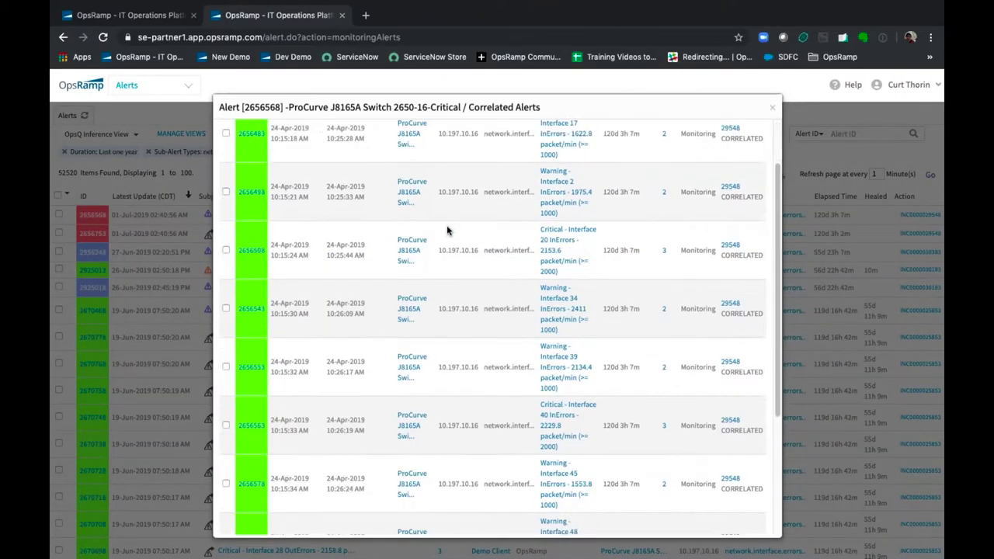
pyautogui.scroll(3, 583, 194)
pyautogui.click(773, 108)
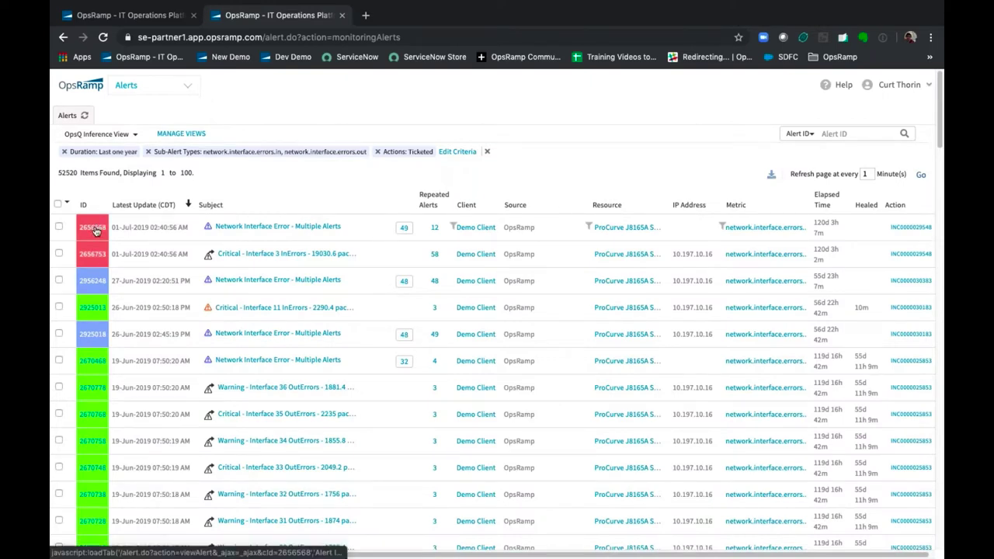
# Open the full record of alert 2656568, view its correlated alerts, and return to its details.
pyautogui.click(94, 227)
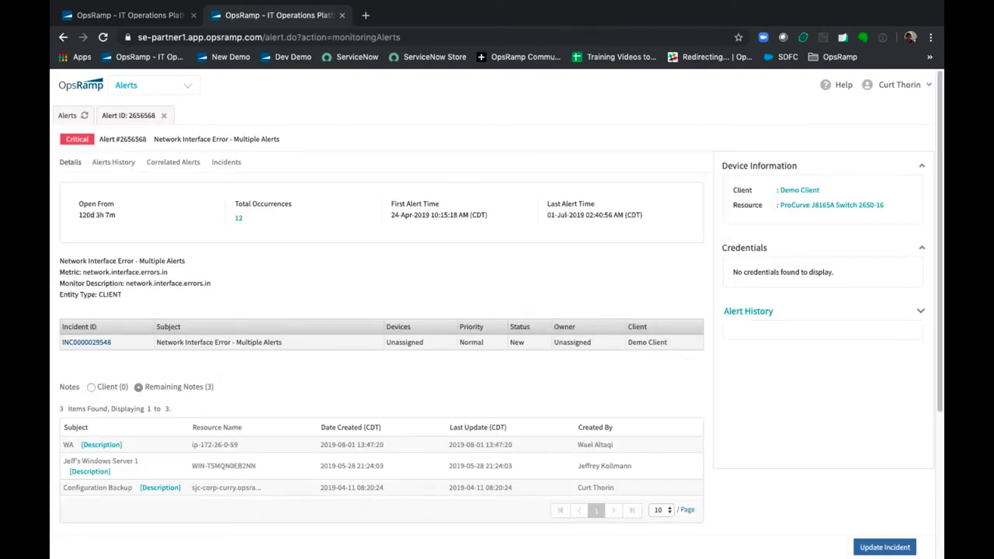
pyautogui.click(161, 164)
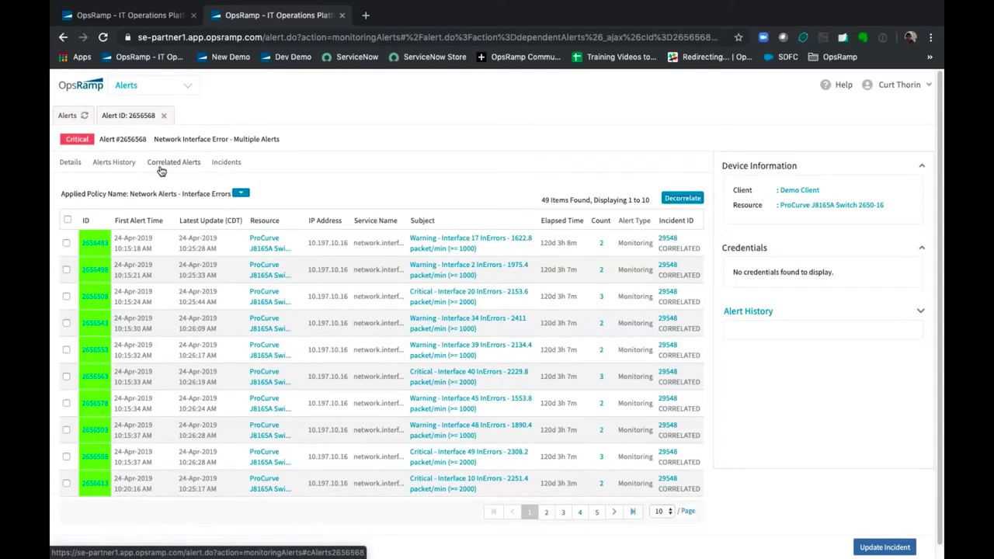
pyautogui.click(75, 164)
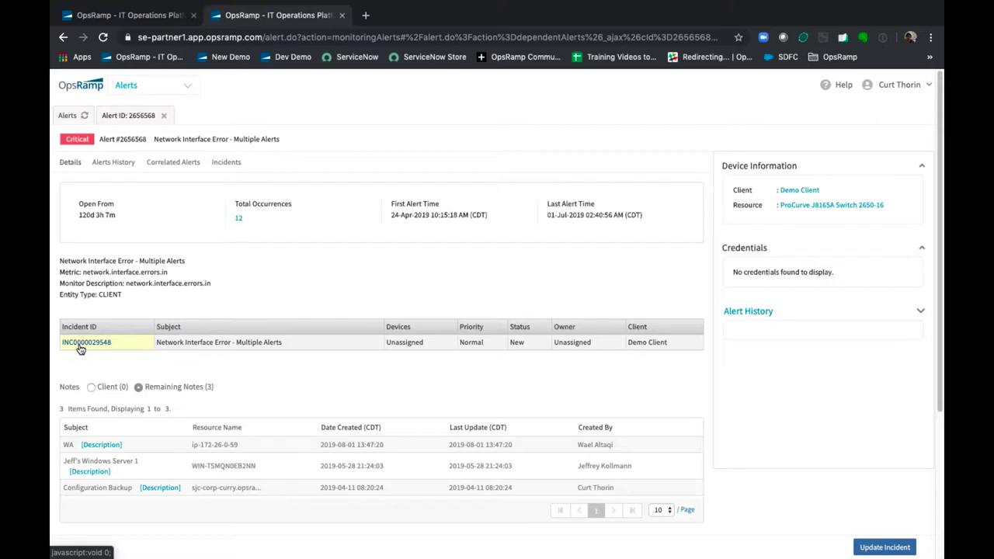
# Switch to the slide presentation on the OpsRamp alert lifecycle.
pyautogui.hotkey('ctrl', 'Right')
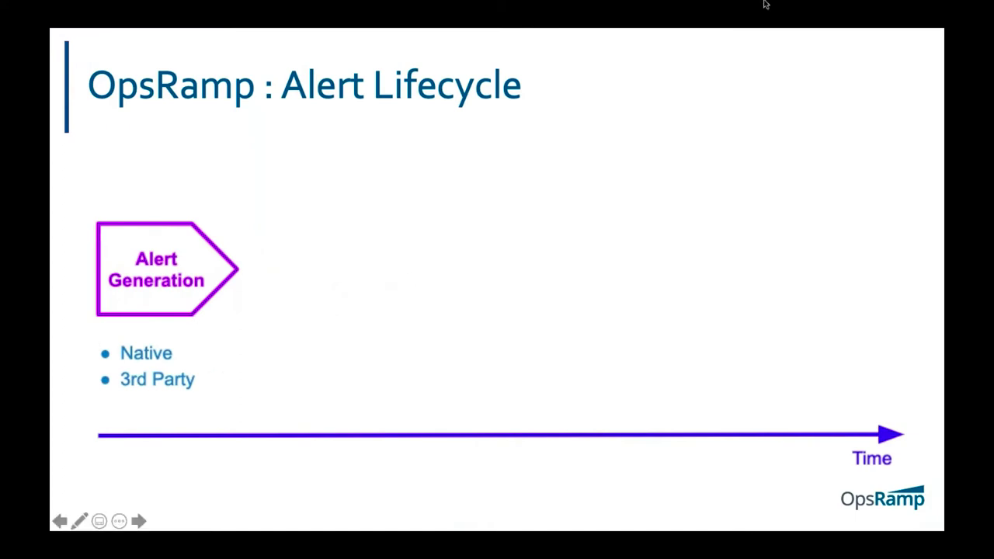
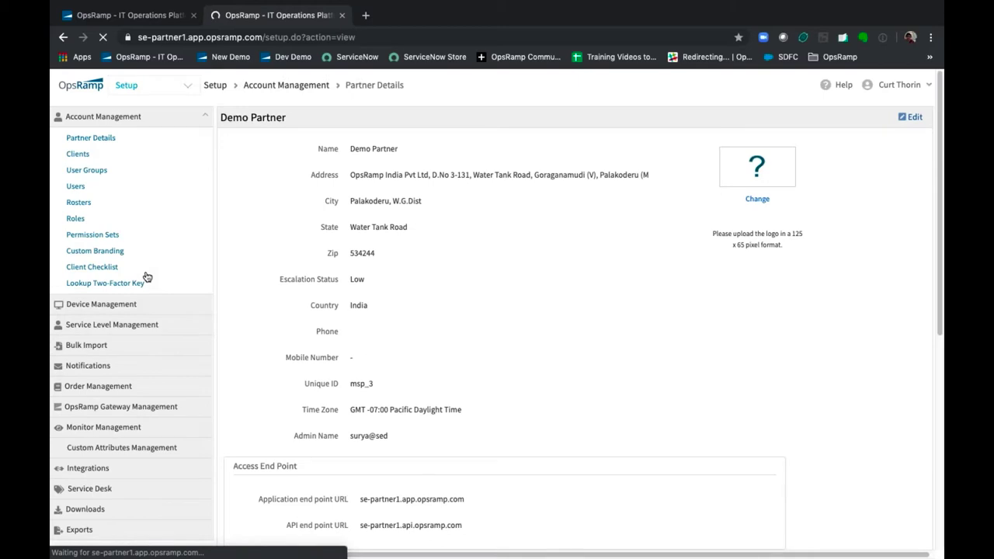
# Start a new inference model under Service Level Management and name it New Policy.
pyautogui.click(137, 325)
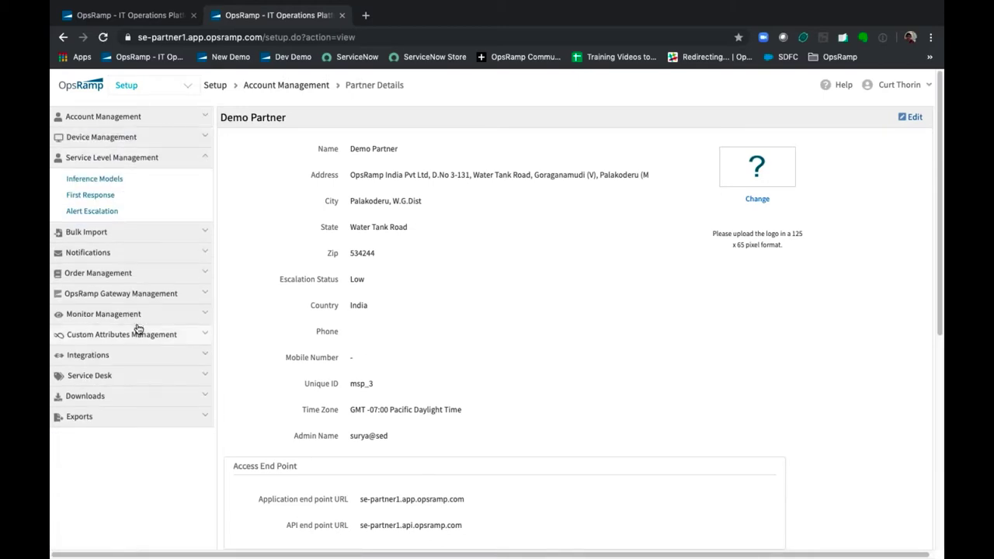
pyautogui.click(108, 180)
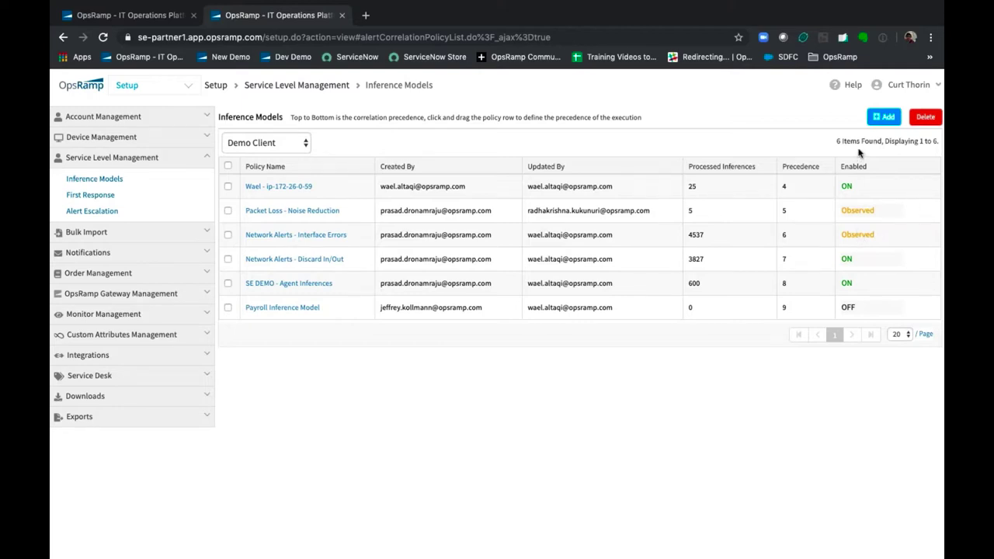
pyautogui.click(878, 127)
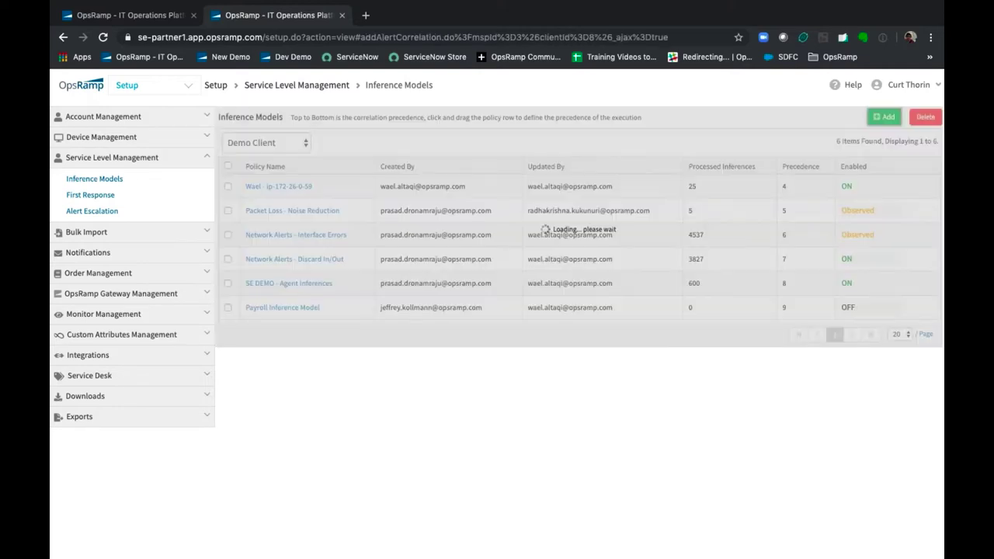
pyautogui.click(507, 141)
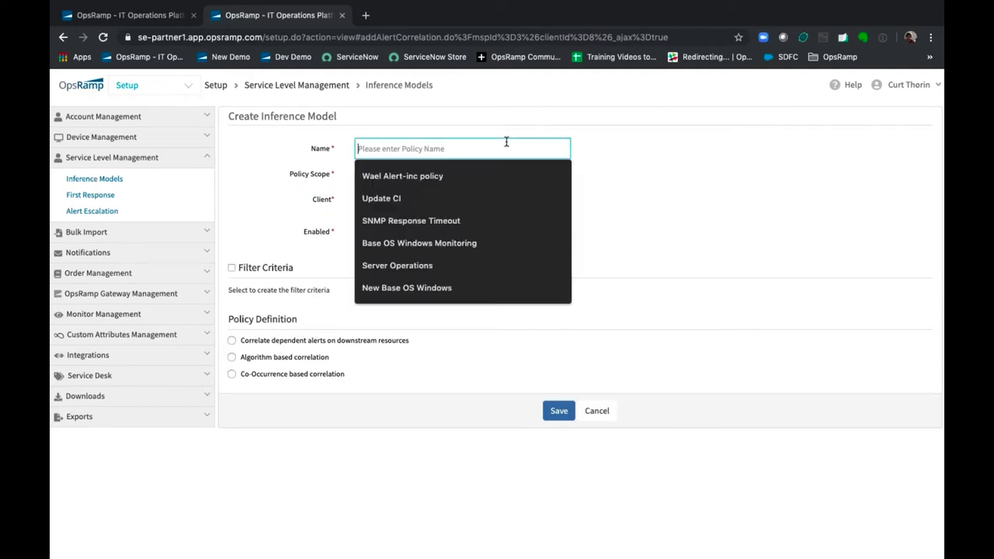
pyautogui.write('New')
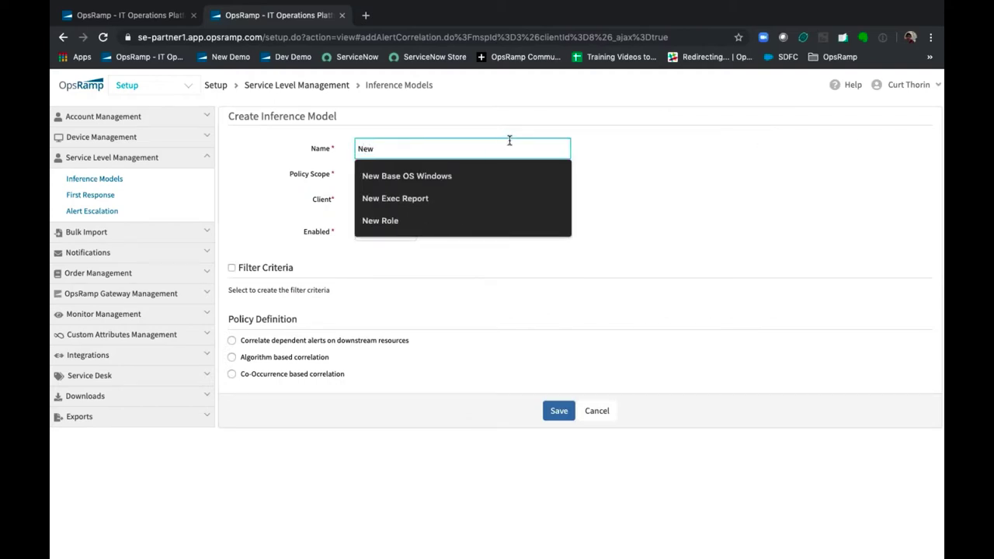
pyautogui.write(' Policy')
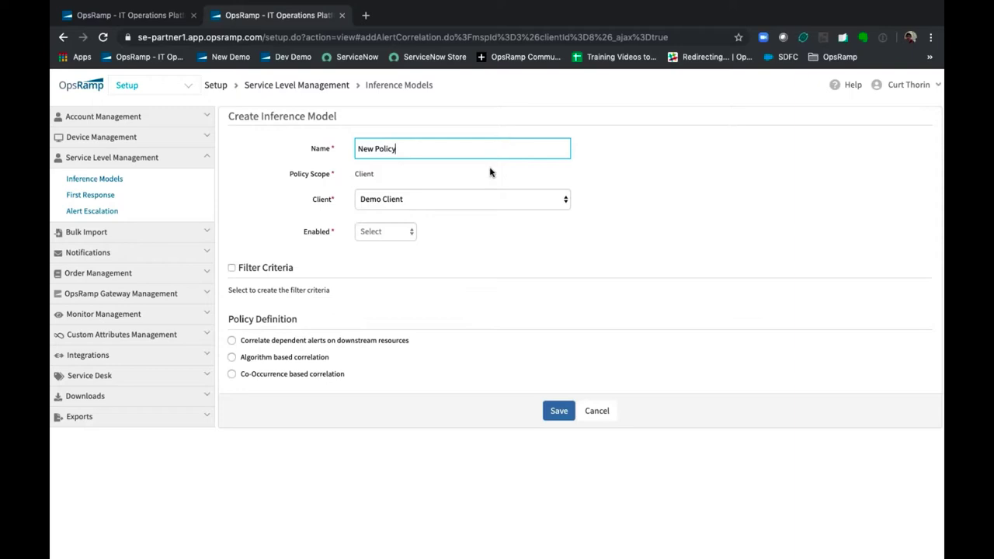
# Keep Demo Client as the inference model's client and set its Enabled state to Observed.
pyautogui.click(412, 200)
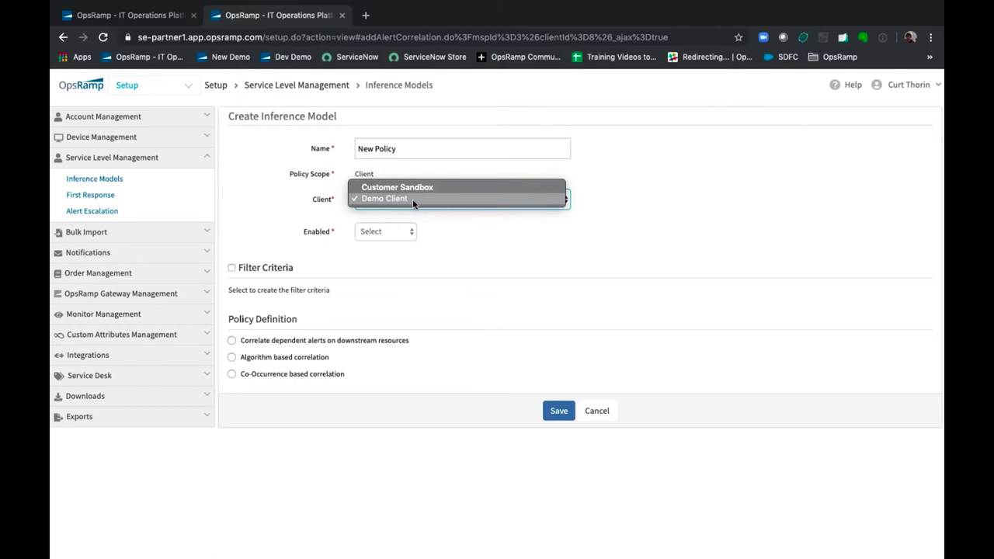
pyautogui.click(461, 229)
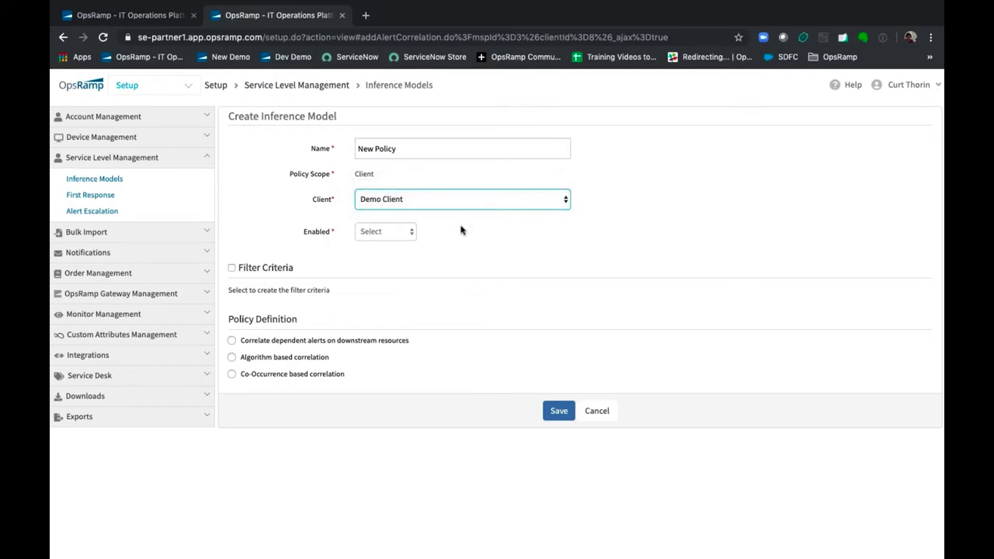
pyautogui.click(392, 229)
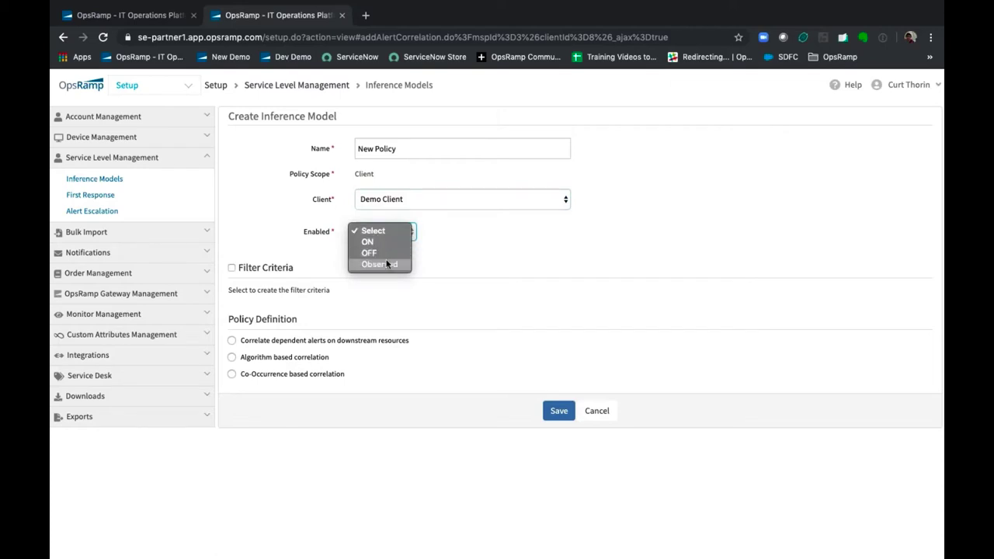
pyautogui.click(387, 265)
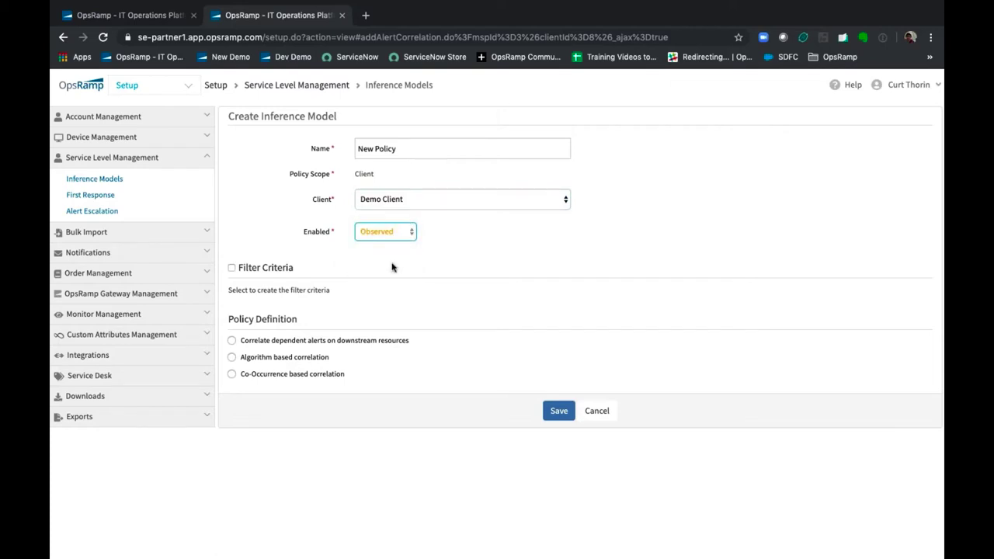
# Try a filter rule on the native attribute Dns Name with the Ends with operator, and turn the filter criteria off again.
pyautogui.click(255, 270)
pyautogui.click(295, 346)
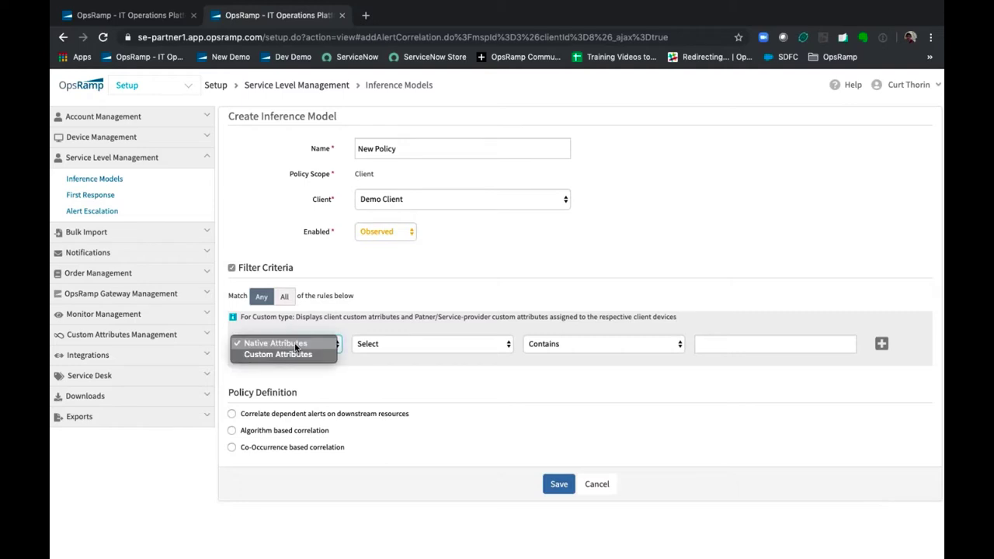
pyautogui.click(310, 344)
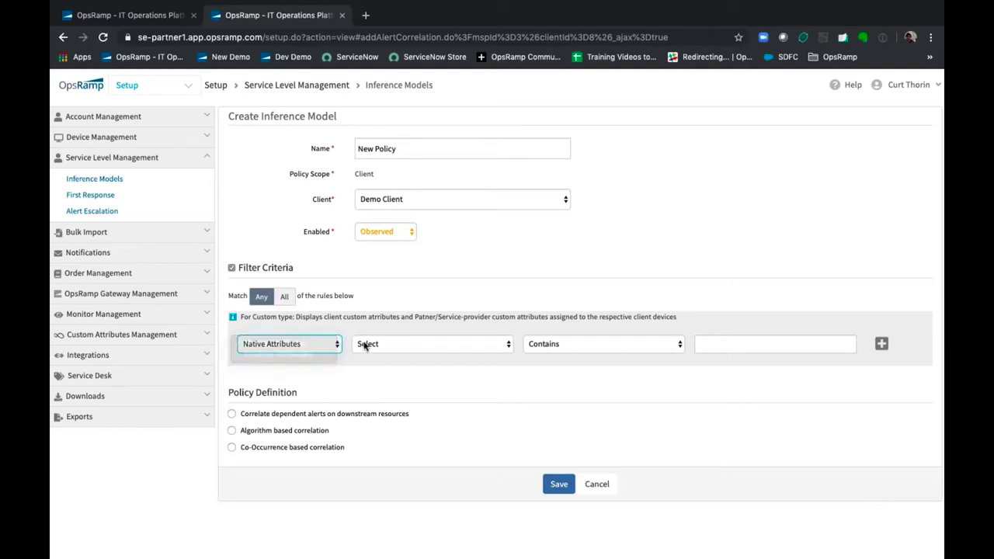
pyautogui.click(365, 347)
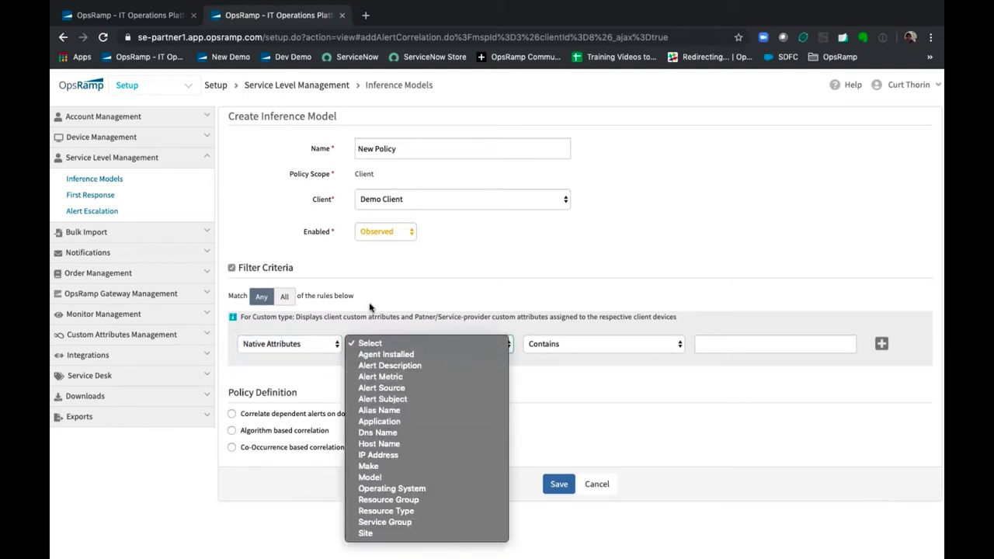
pyautogui.click(329, 345)
pyautogui.click(377, 345)
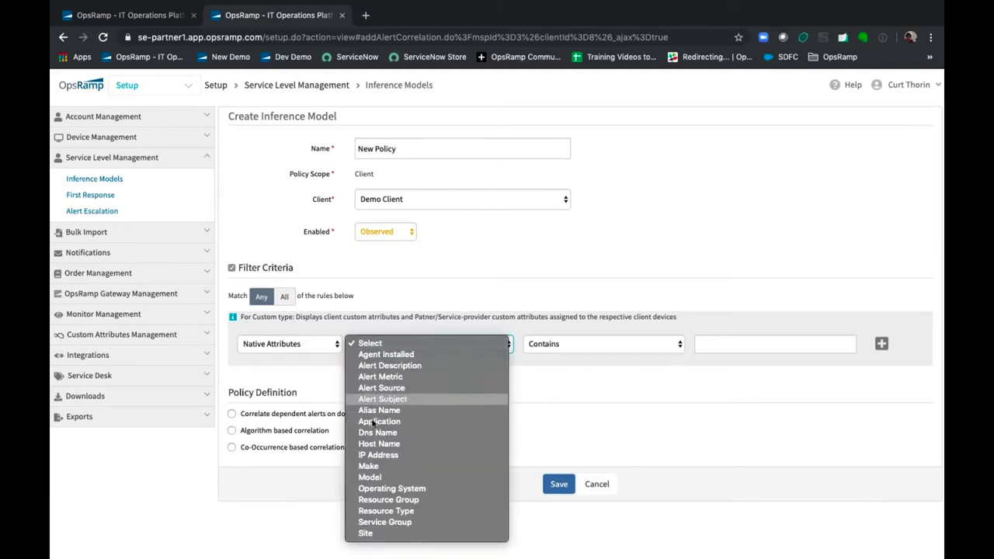
pyautogui.click(378, 433)
pyautogui.click(545, 346)
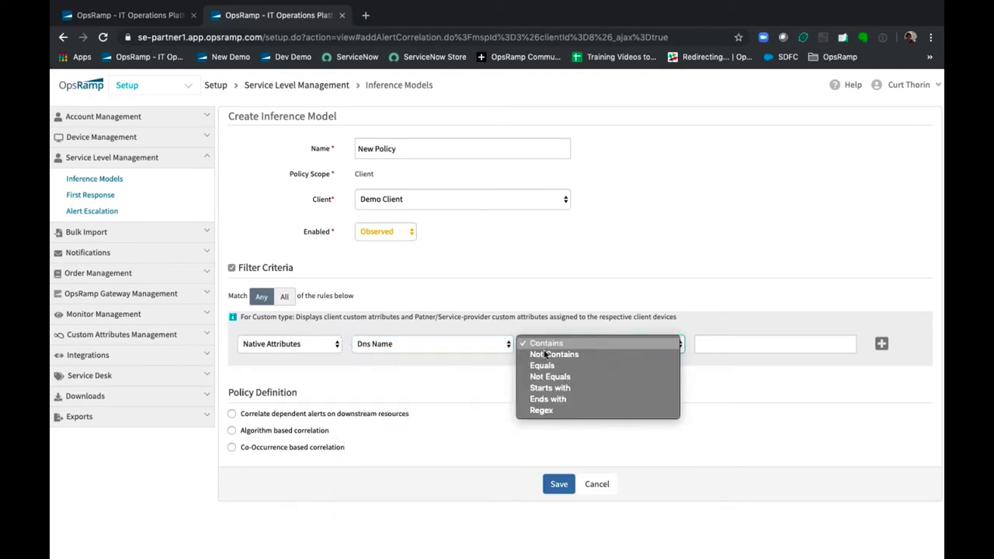
pyautogui.click(547, 398)
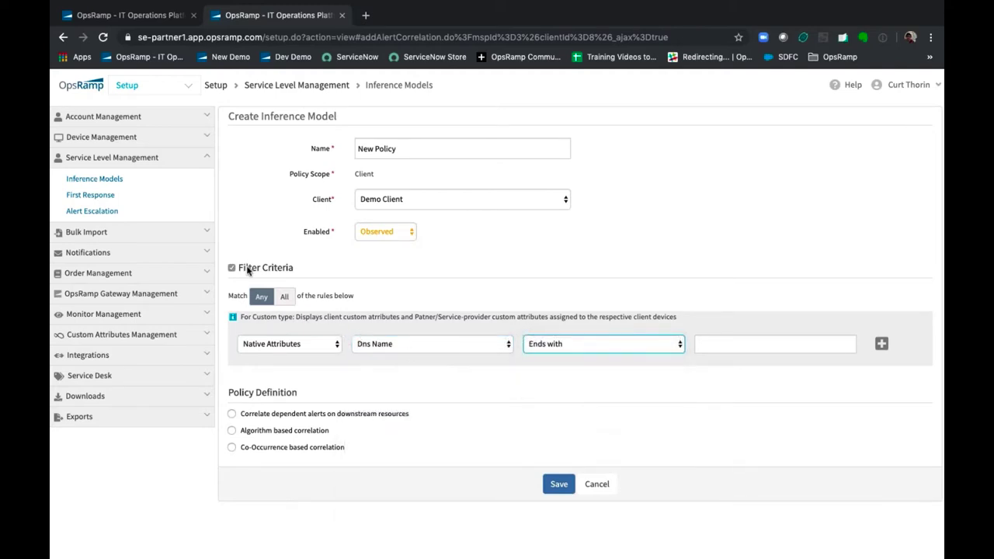
pyautogui.click(231, 268)
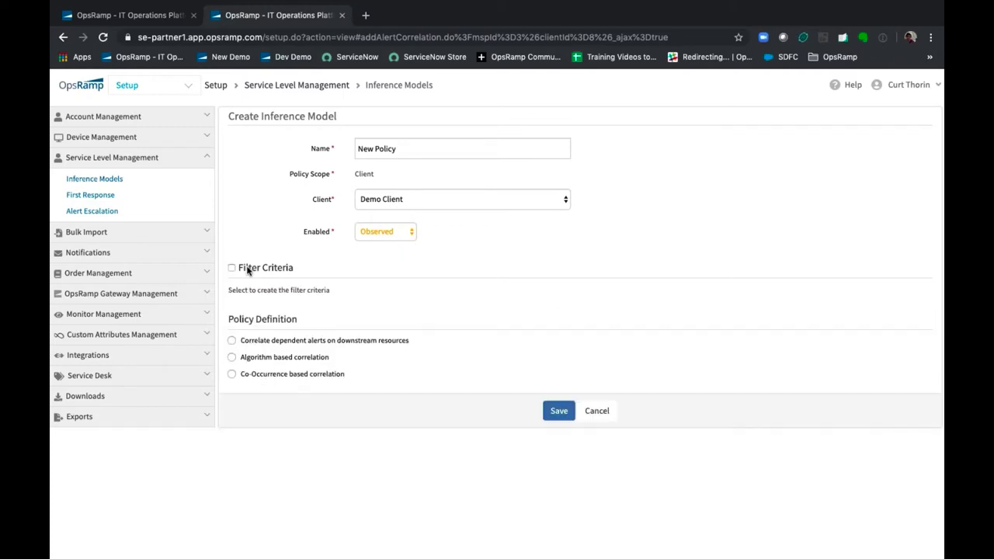
# Choose Co-Occurrence based correlation as the policy definition and turn on Continuous learning.
pyautogui.click(256, 377)
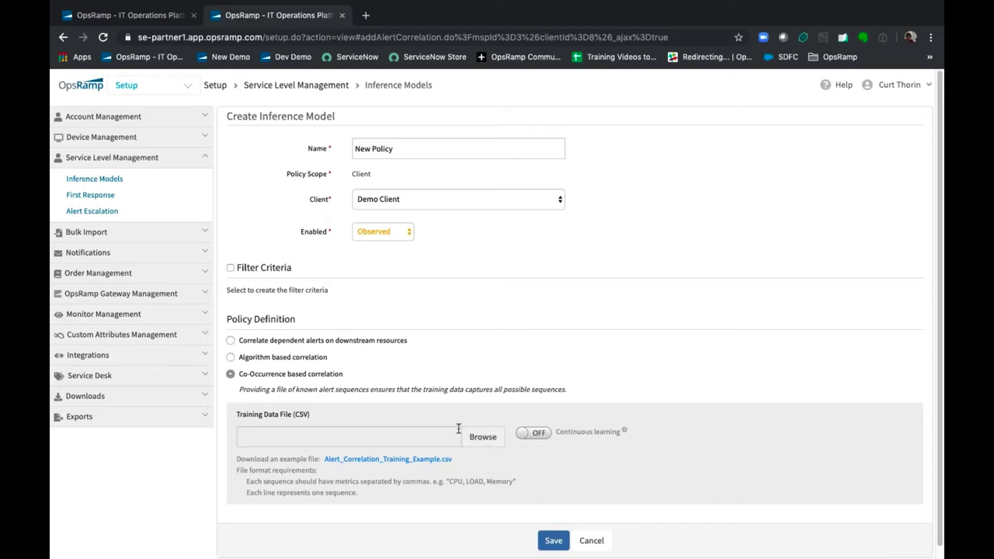
pyautogui.click(538, 434)
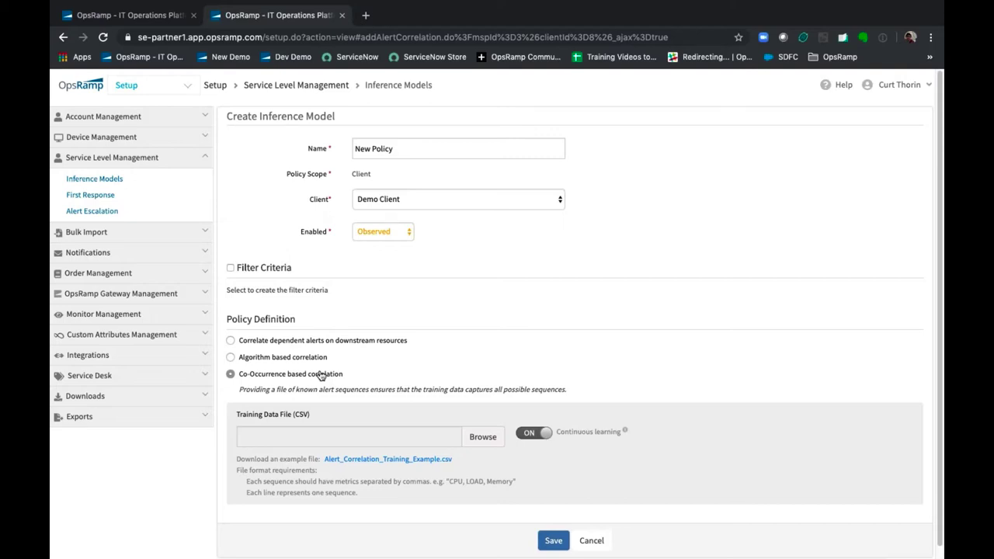
# Choose Algorithm based correlation with a 20Min time span and a condition that Host Name has Similar matching content.
pyautogui.click(291, 359)
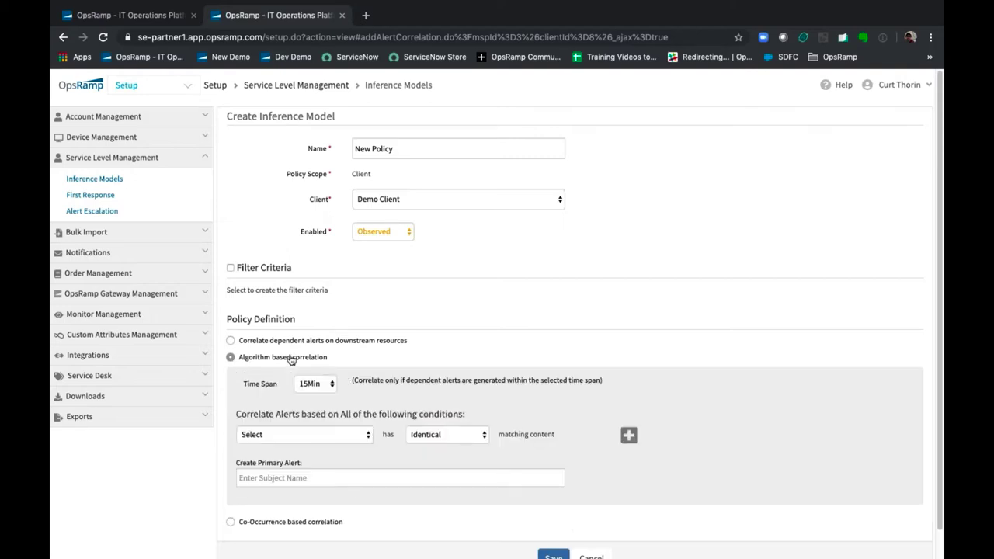
pyautogui.click(316, 382)
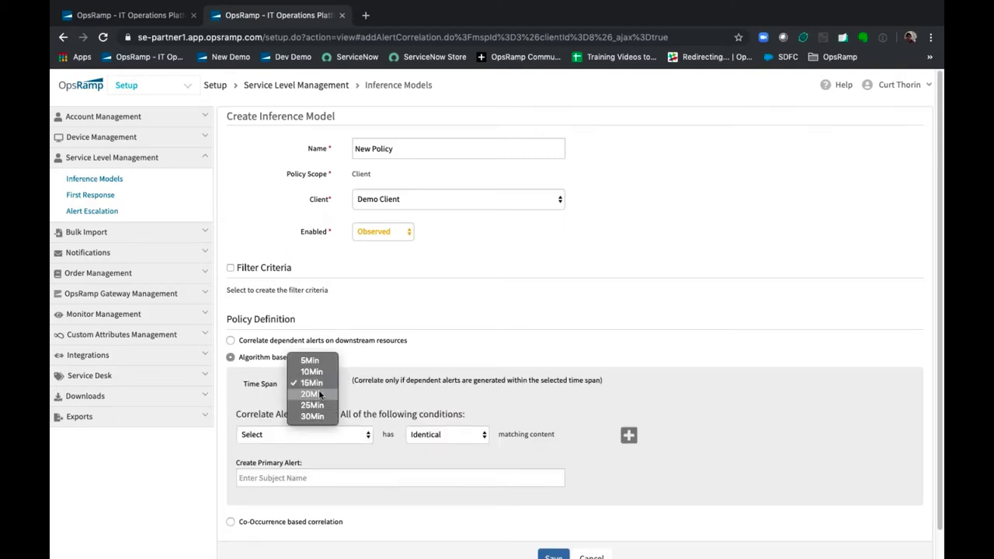
pyautogui.click(319, 395)
pyautogui.click(316, 436)
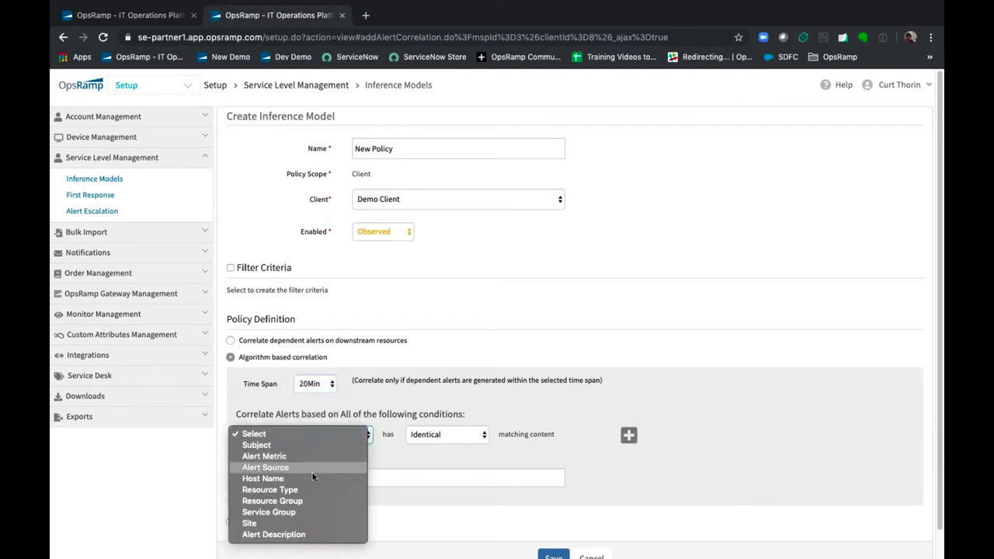
pyautogui.click(310, 479)
pyautogui.click(429, 438)
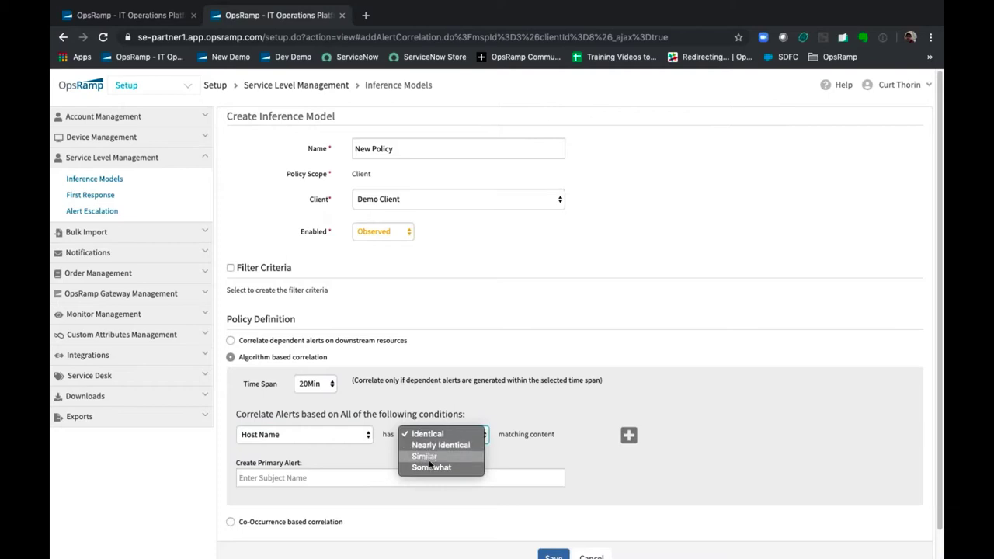
pyautogui.click(424, 456)
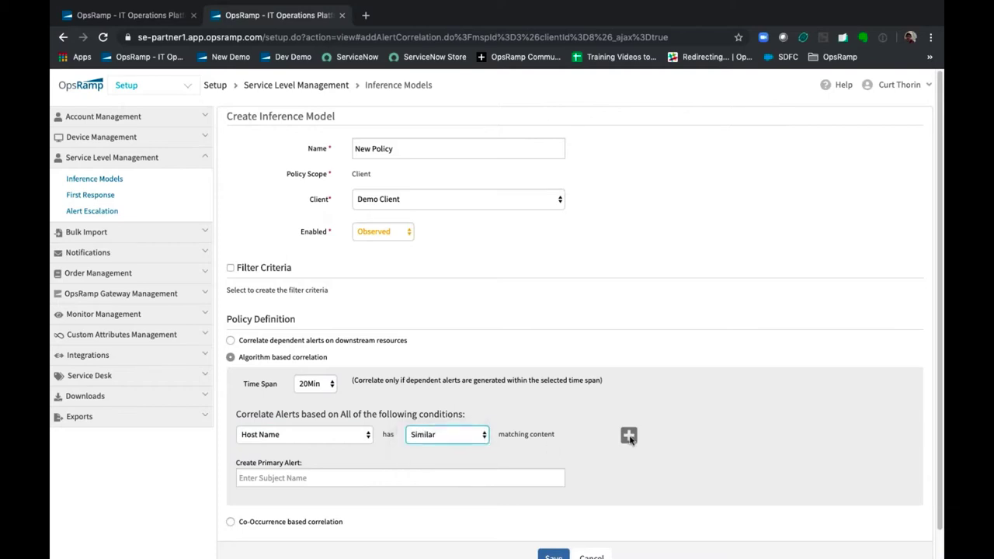
# Add a second condition with Nearly Identical matching, and switch the policy definition to Correlate dependent alerts on downstream resources.
pyautogui.click(629, 436)
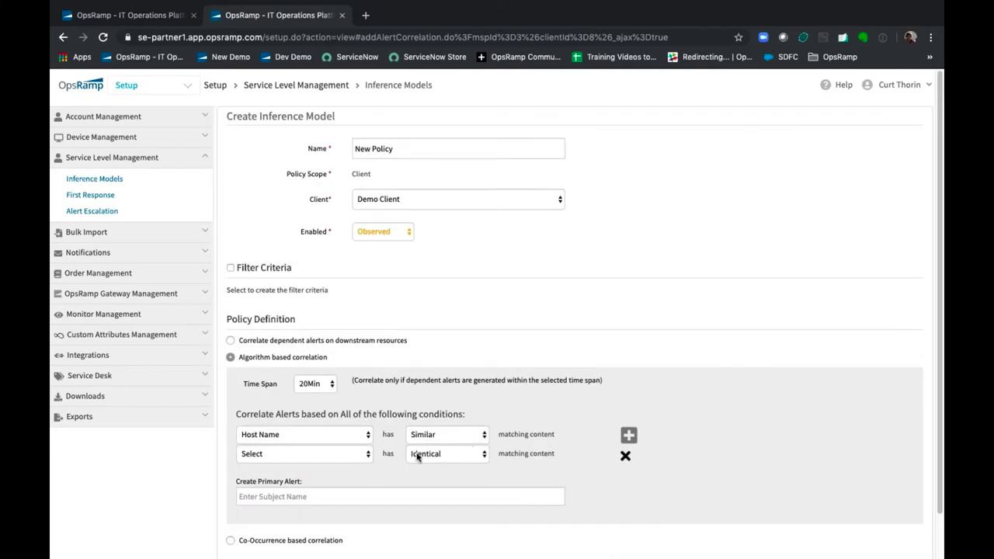
pyautogui.click(462, 458)
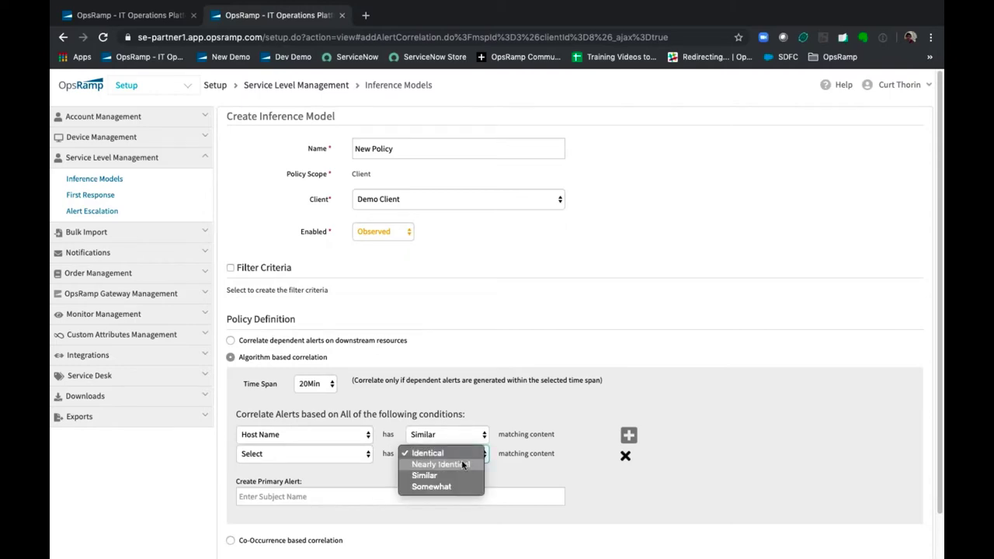
pyautogui.click(464, 464)
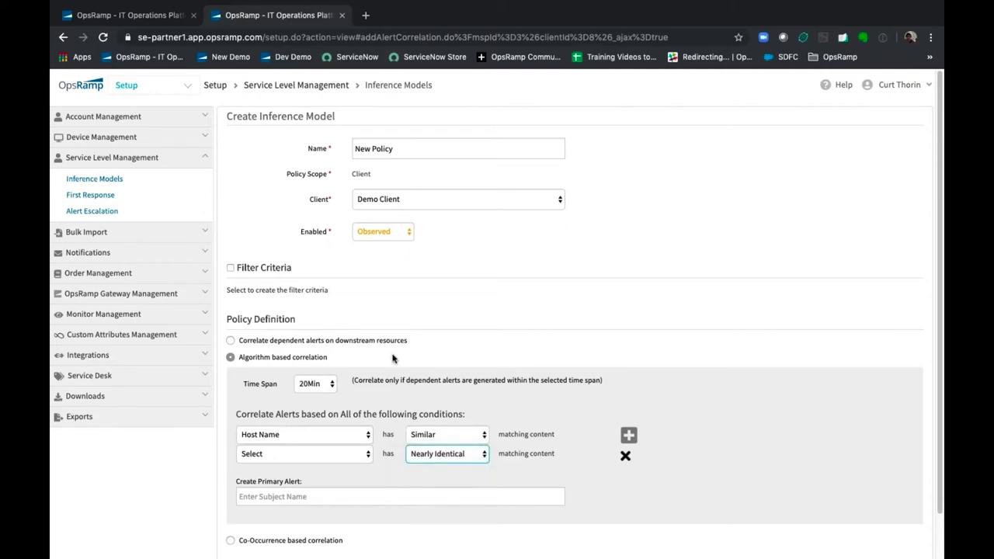
pyautogui.click(309, 342)
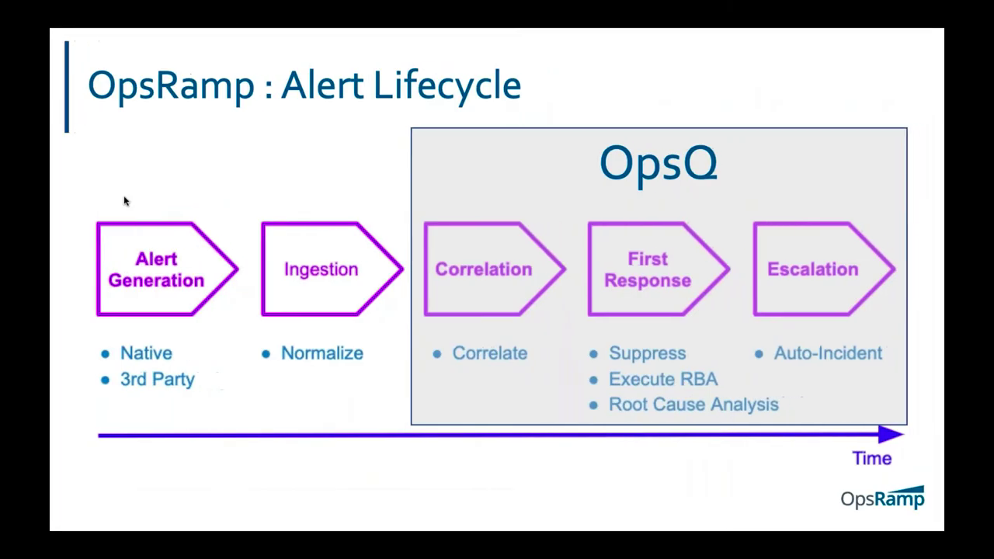
# Advance the presentation from the Alert Lifecycle slide to the First Response (Auto-Suppression) slide.
pyautogui.press('Right')
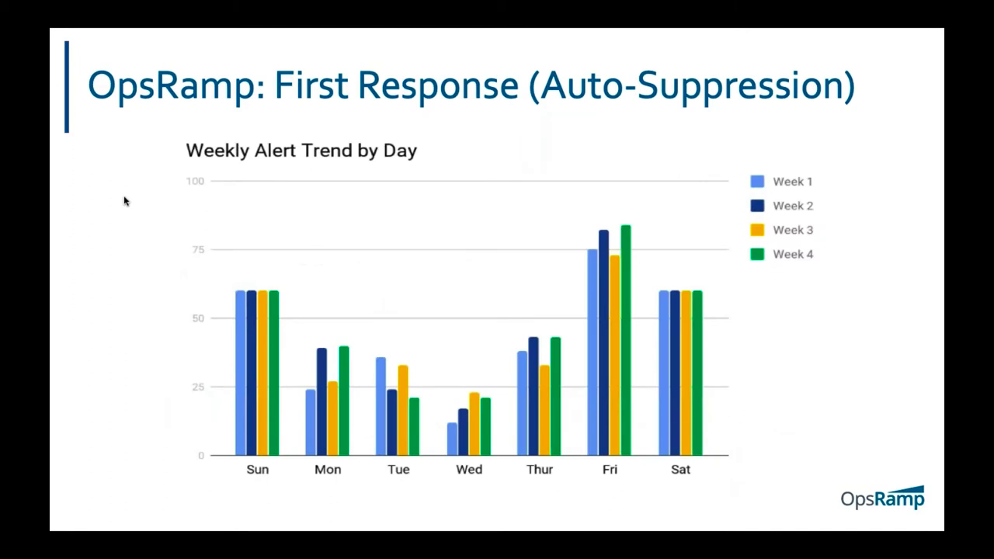
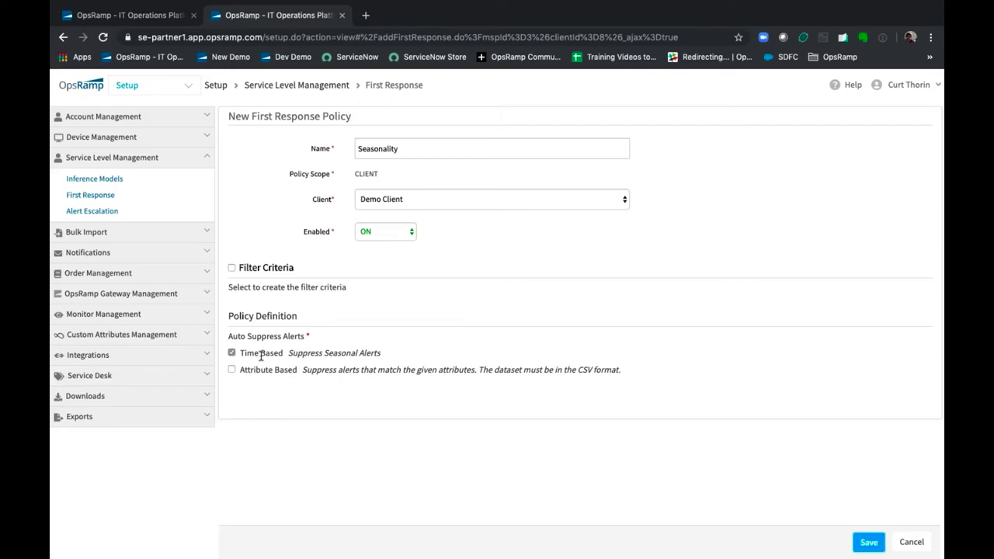
# Switch the Seasonality first response policy from Time Based to Attribute Based suppression and turn on Continuous Learning.
pyautogui.click(232, 354)
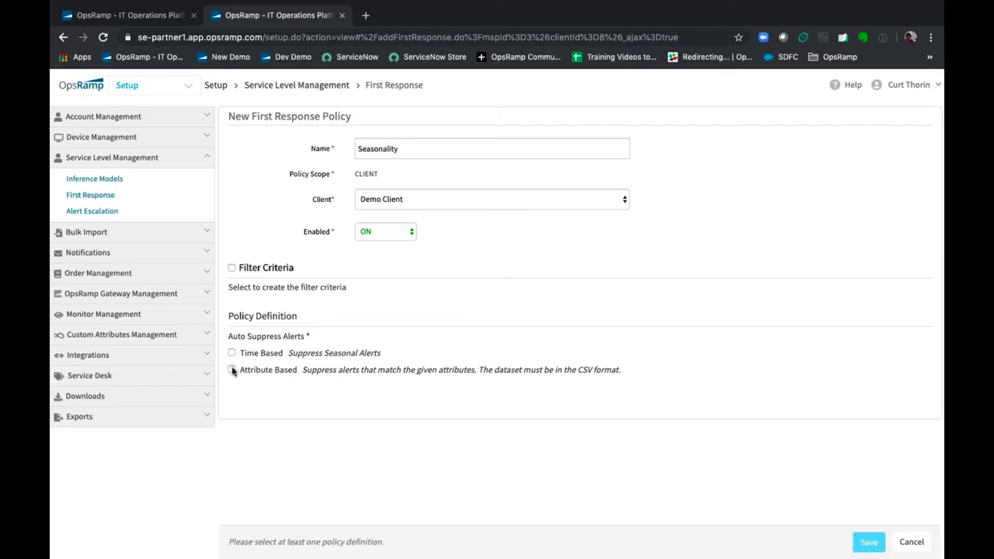
pyautogui.click(232, 370)
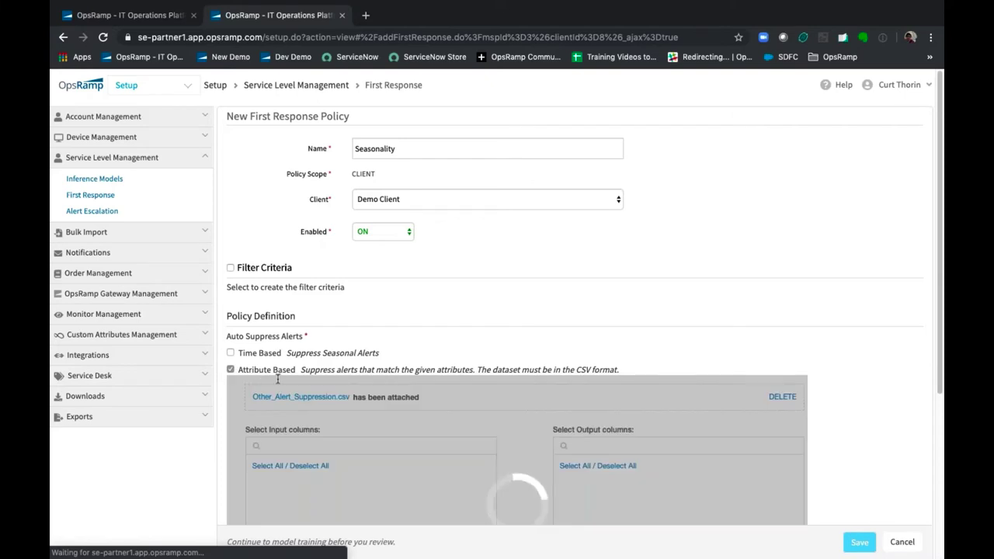
pyautogui.scroll(-2, 525, 326)
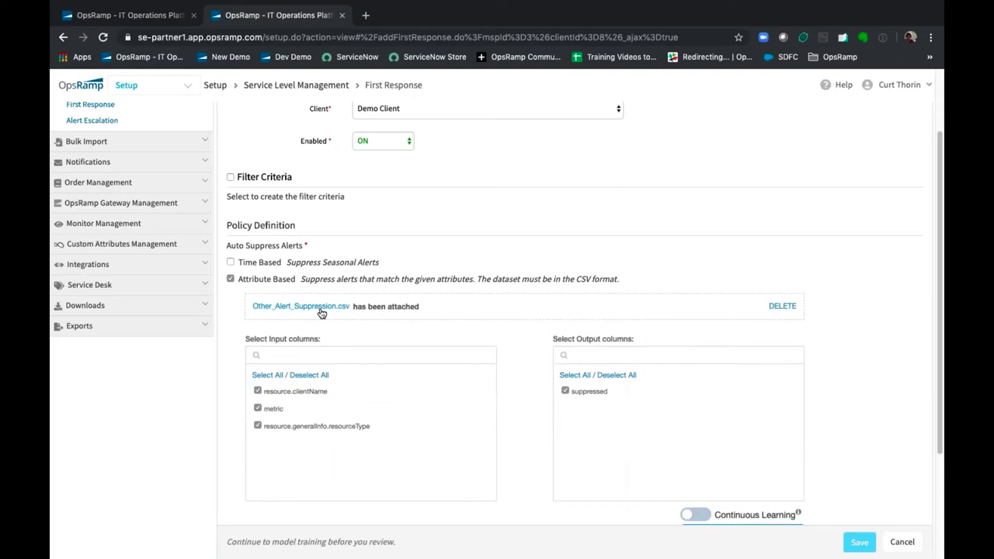
pyautogui.scroll(-1, 504, 388)
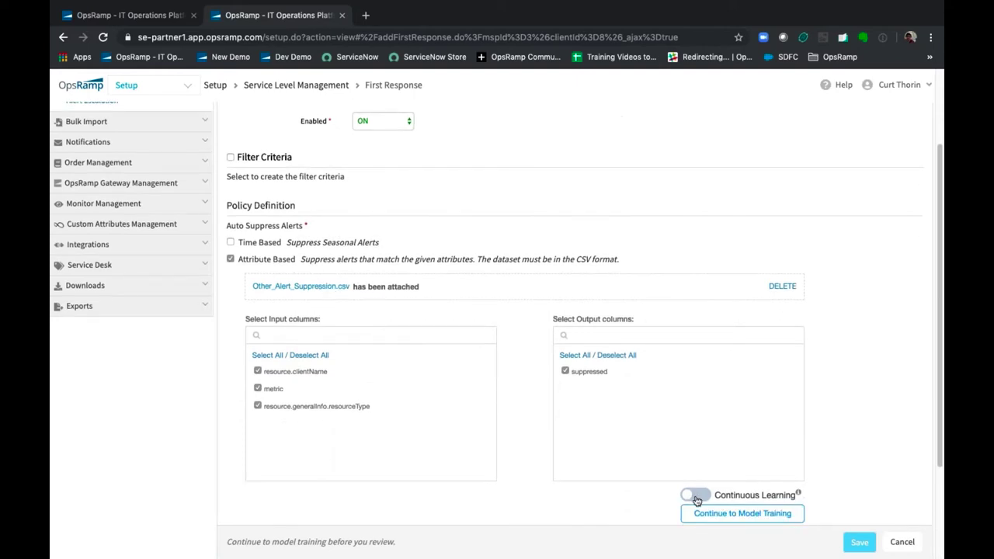
pyautogui.click(695, 497)
pyautogui.scroll(3, 522, 491)
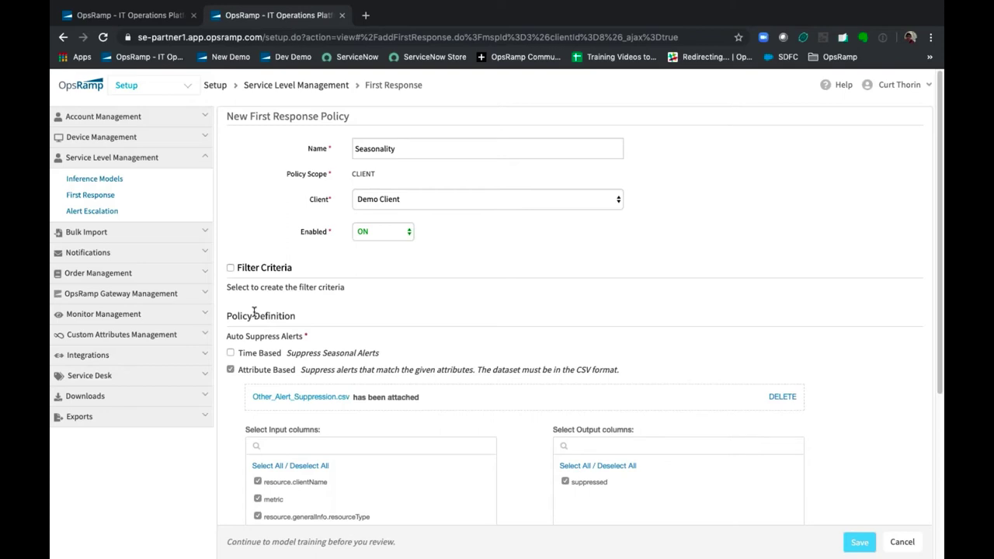
# Open the email escalation policy from the alert escalation policies and review its resources, conditions and escalation rules.
pyautogui.click(94, 211)
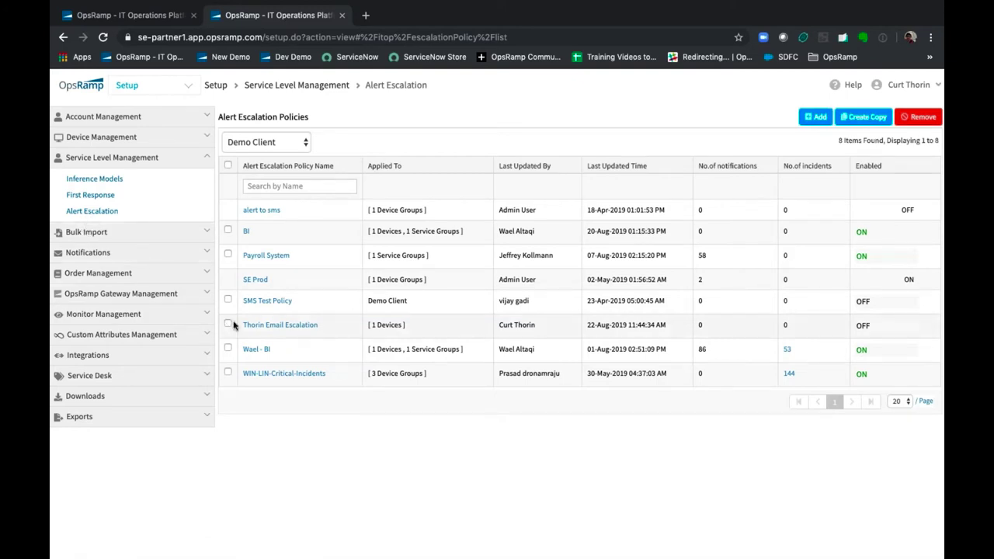
pyautogui.click(261, 325)
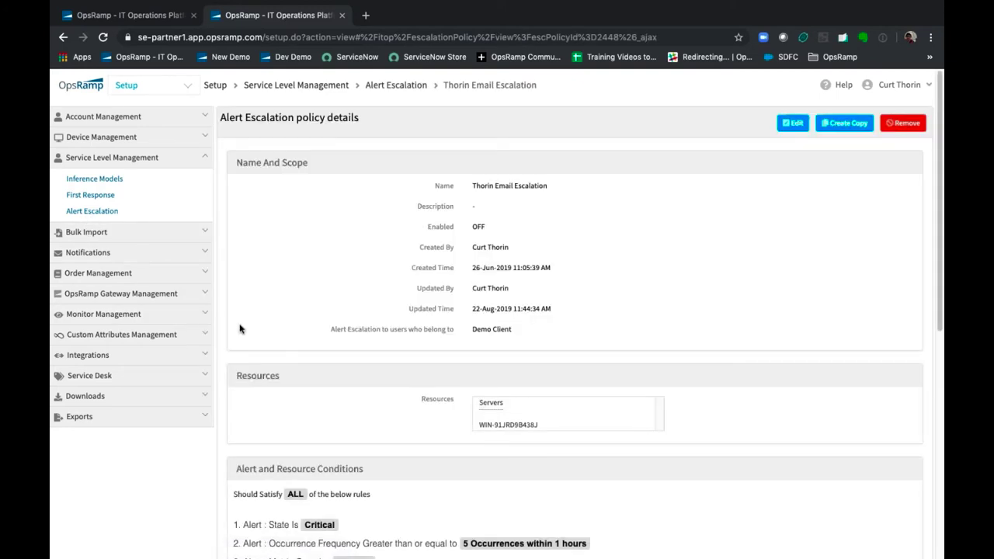
pyautogui.scroll(-3, 444, 318)
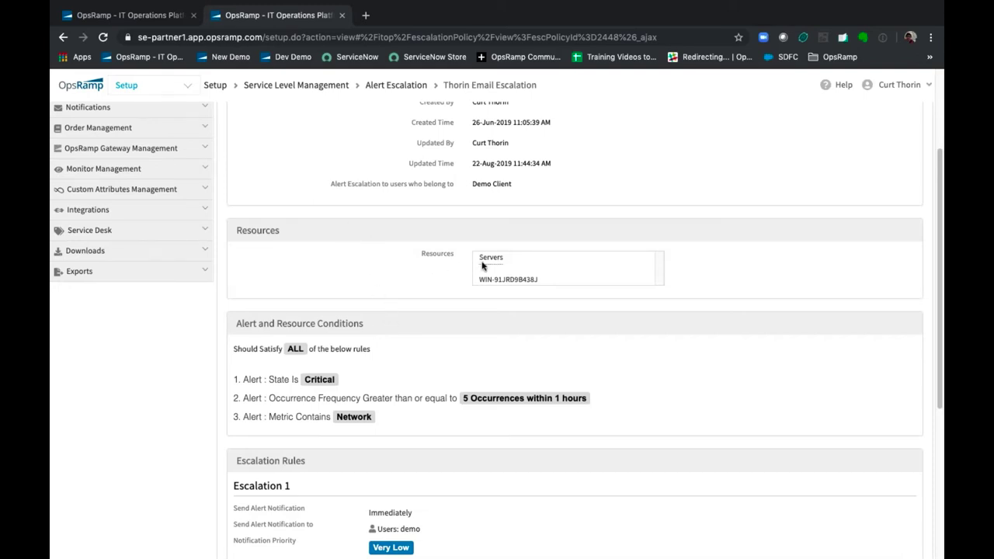
pyautogui.scroll(-1, 430, 330)
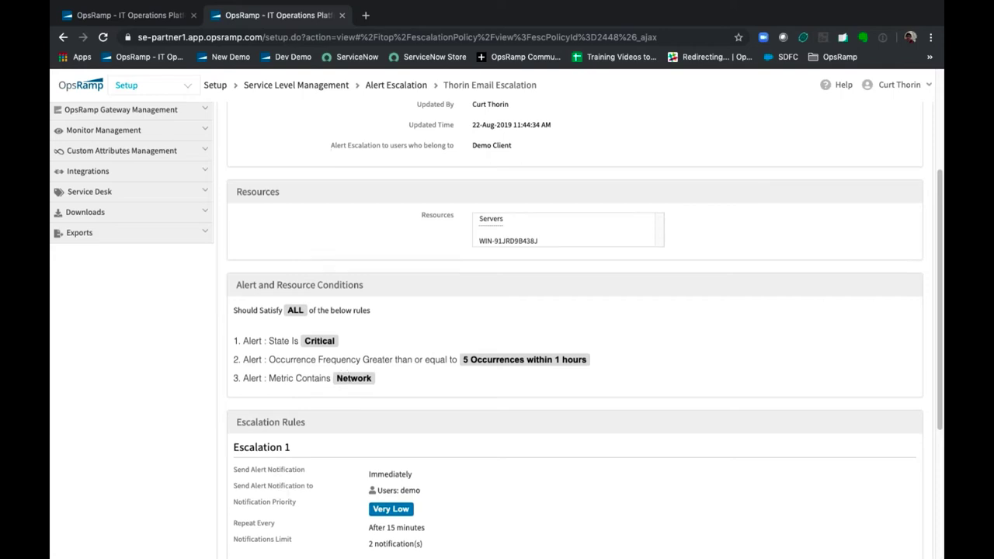
pyautogui.scroll(-3, 428, 377)
pyautogui.scroll(10, 737, 180)
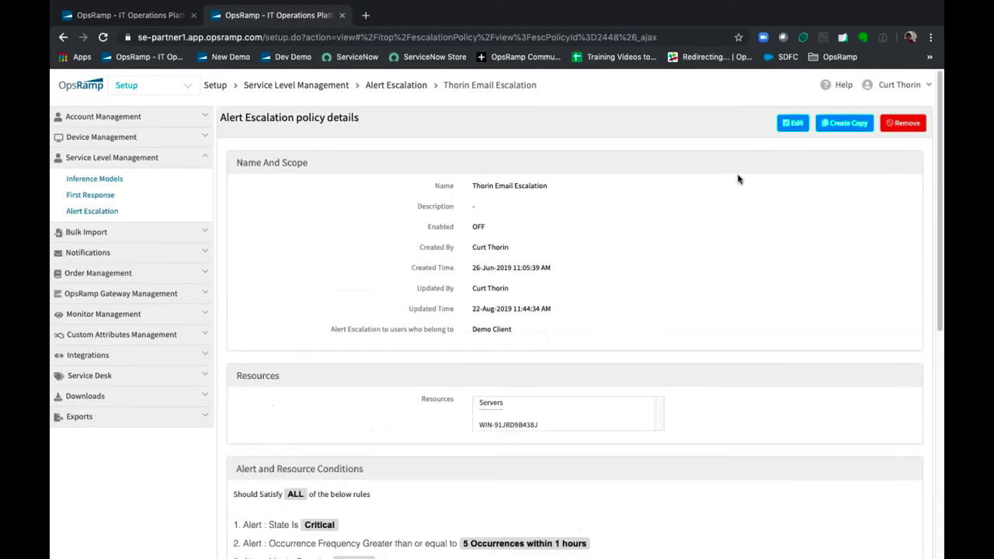
# Start editing the email escalation policy and open its escalation rules for editing.
pyautogui.click(793, 122)
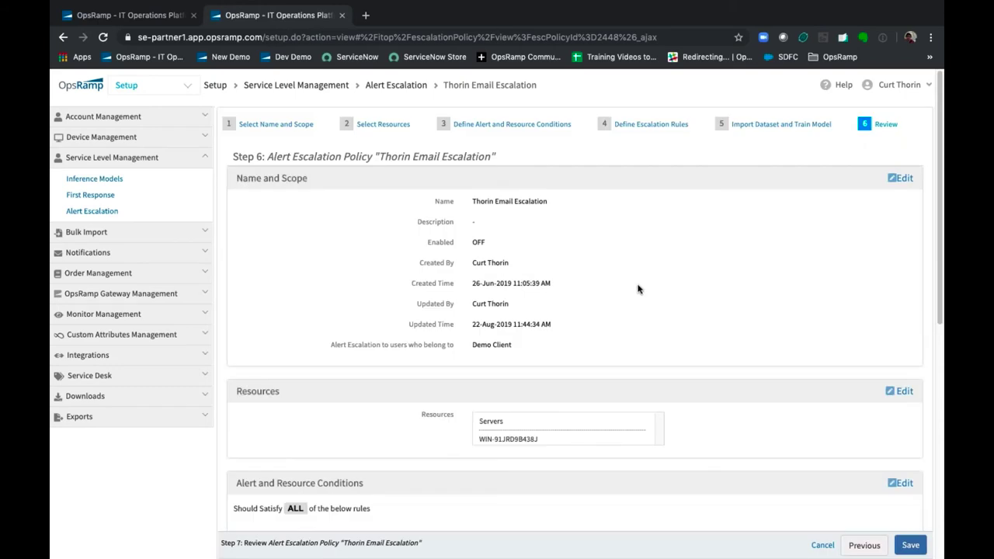
pyautogui.scroll(-5, 636, 289)
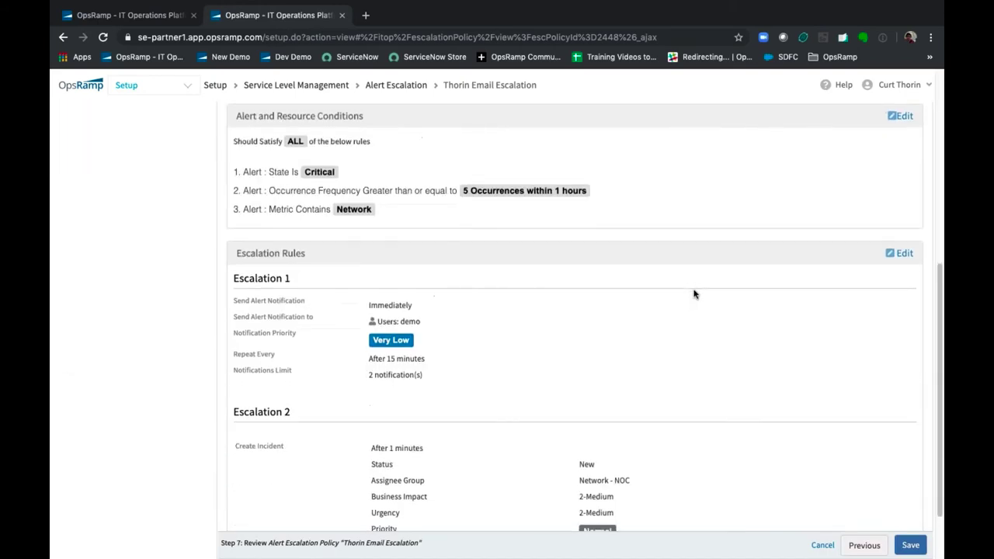
pyautogui.scroll(-1, 693, 295)
pyautogui.scroll(-2, 682, 289)
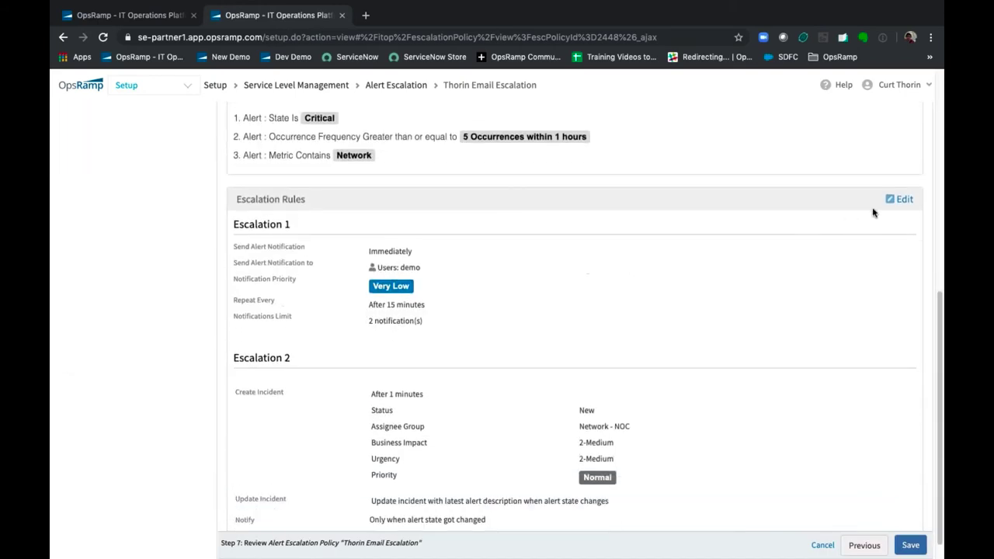
pyautogui.click(898, 200)
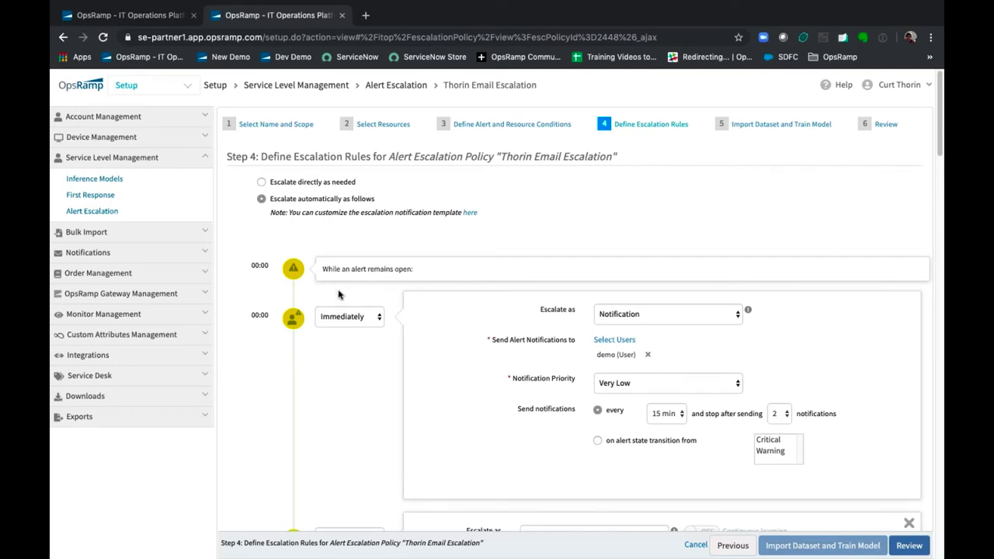
# Check the user groups and rosters available as recipients of the immediate alert notification, leaving the current recipient selection as is.
pyautogui.click(613, 341)
pyautogui.click(542, 238)
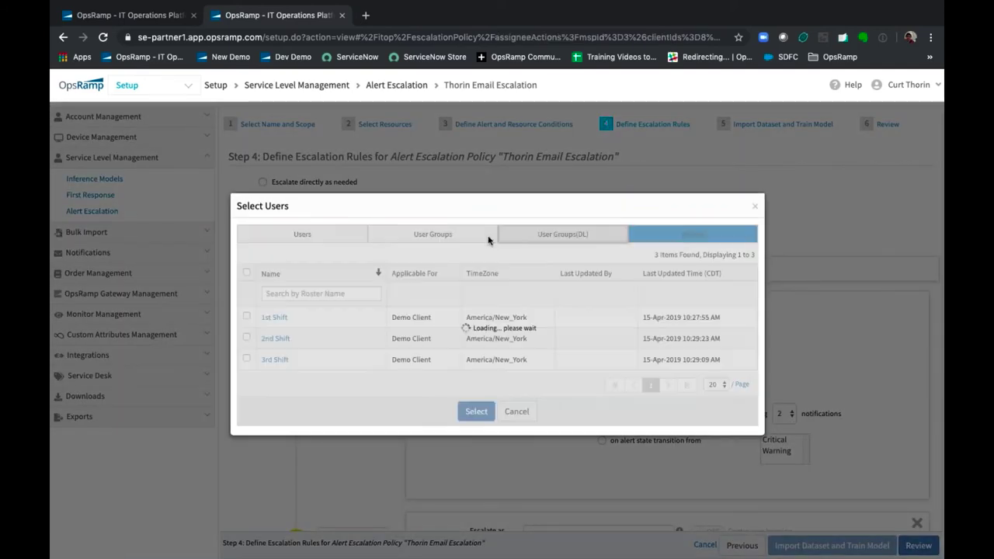
pyautogui.click(449, 233)
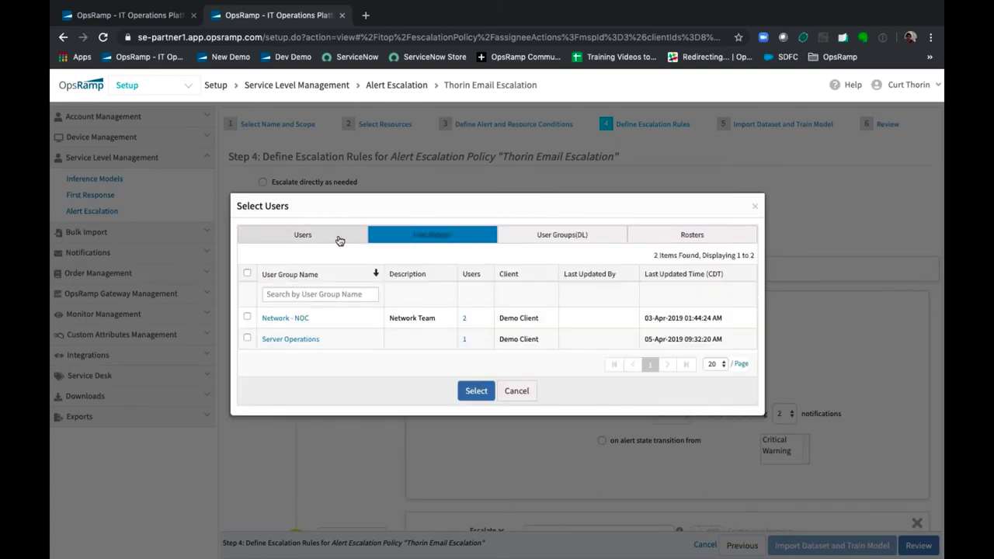
pyautogui.click(738, 240)
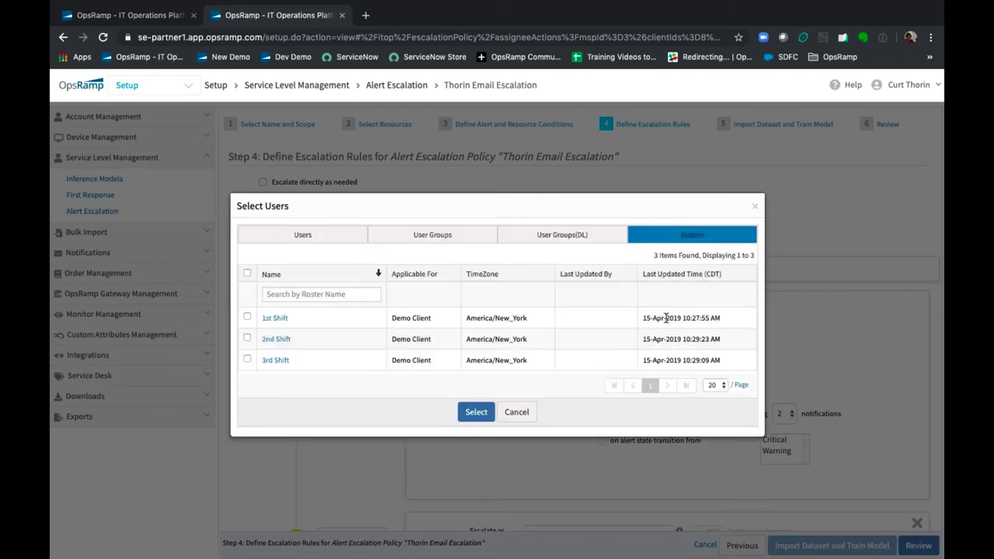
pyautogui.click(756, 208)
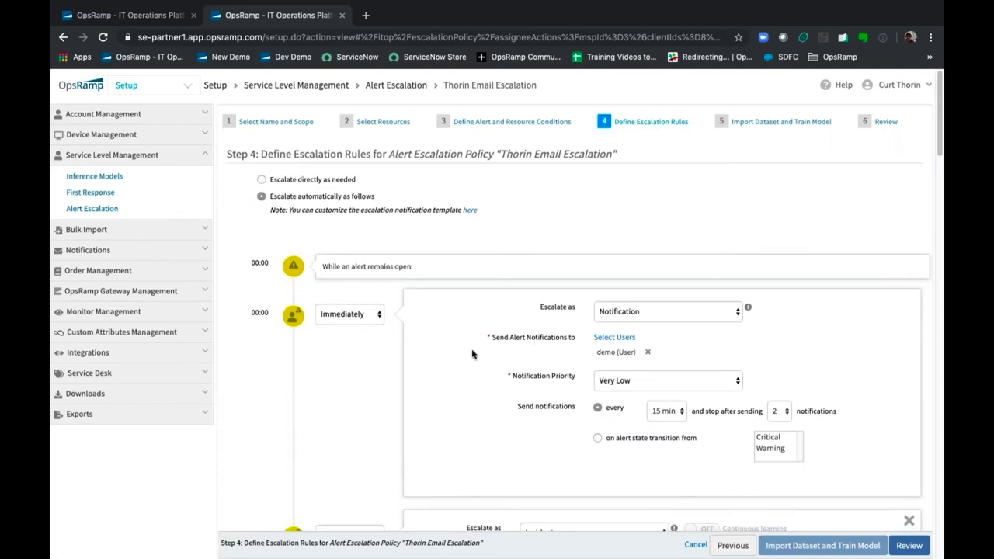
# Examine the new incident settings of the 1-minute escalation rule, including assignee group, category, sub category and business impact.
pyautogui.scroll(-1, 466, 350)
pyautogui.scroll(-5, 454, 349)
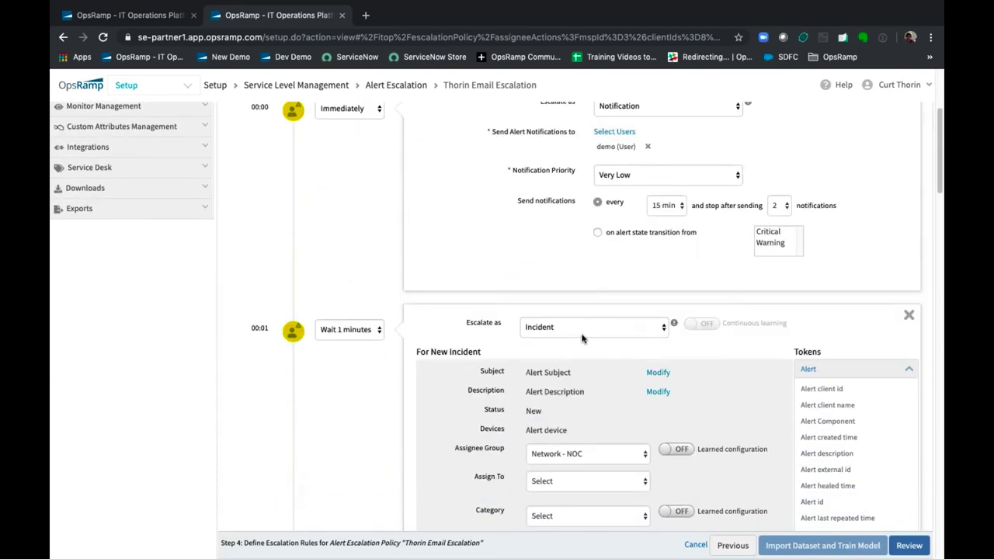
pyautogui.scroll(-2, 466, 325)
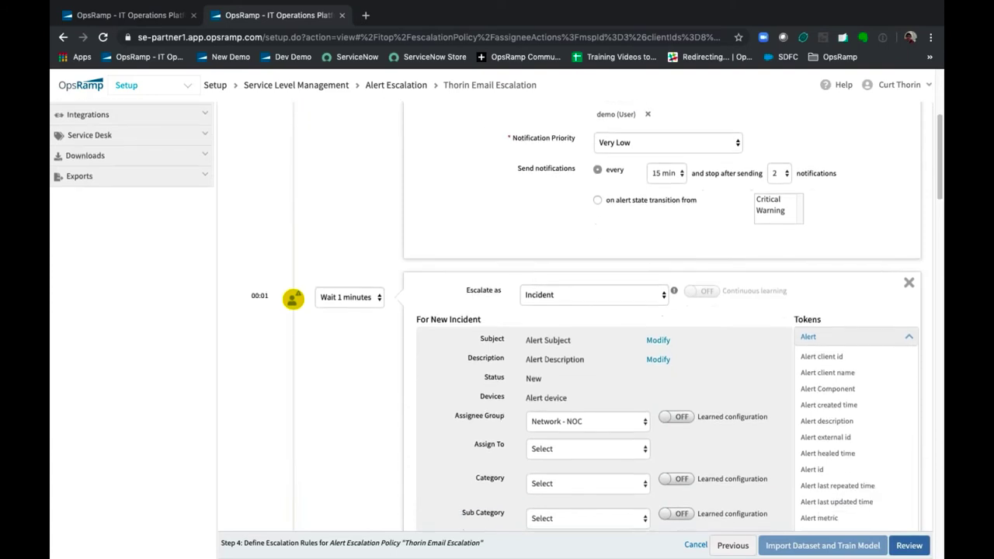
pyautogui.scroll(-2, 588, 303)
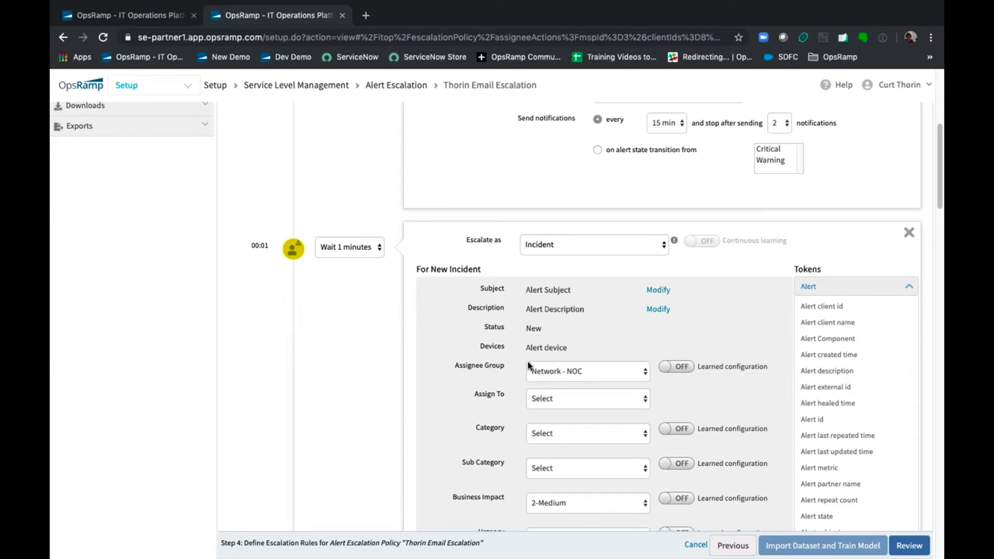
pyautogui.click(562, 374)
pyautogui.click(561, 372)
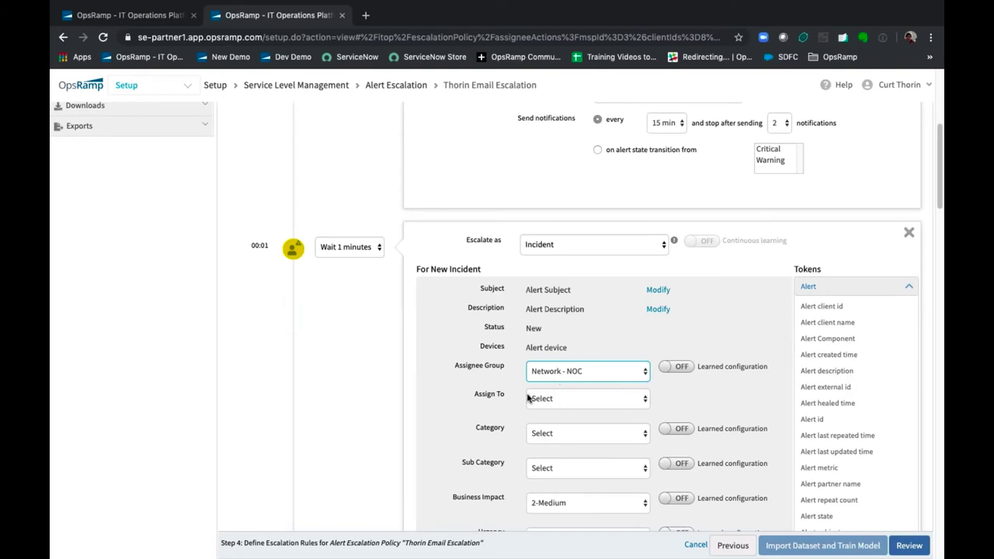
pyautogui.click(541, 439)
pyautogui.click(534, 468)
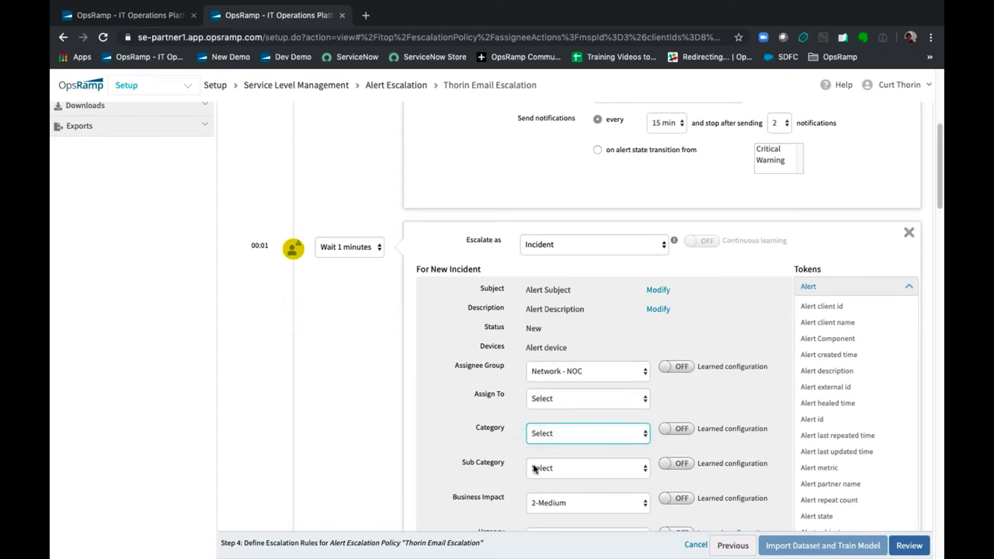
pyautogui.click(548, 507)
pyautogui.click(466, 462)
pyautogui.scroll(1, 474, 400)
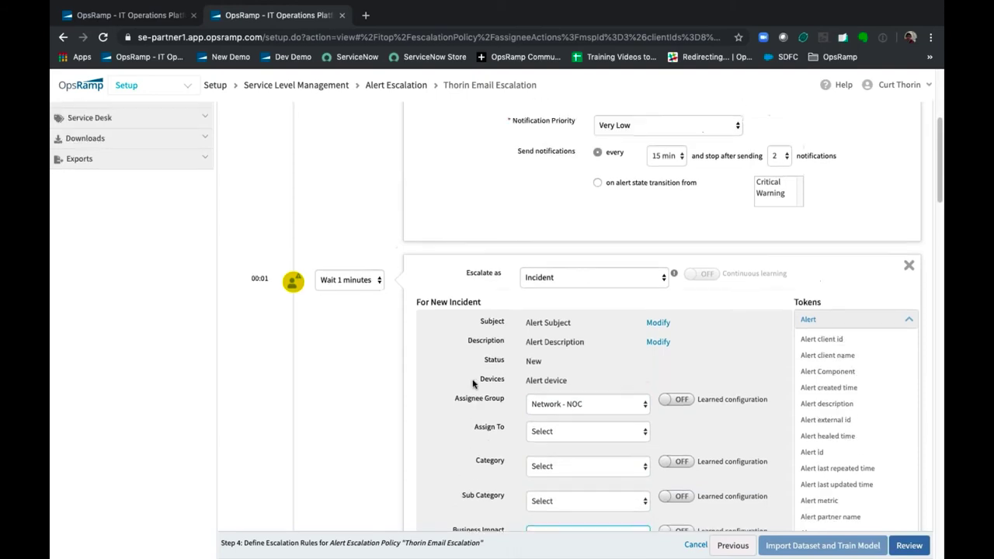
pyautogui.scroll(-1, 481, 384)
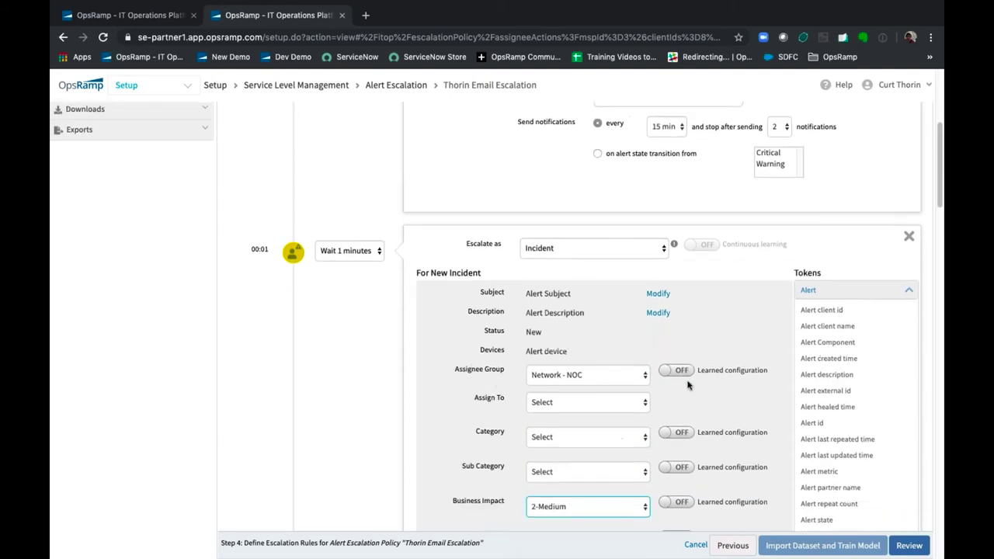
# Set the new incident's assignee group to Enterprise-Windows and turn on Learned configuration for it.
pyautogui.click(592, 379)
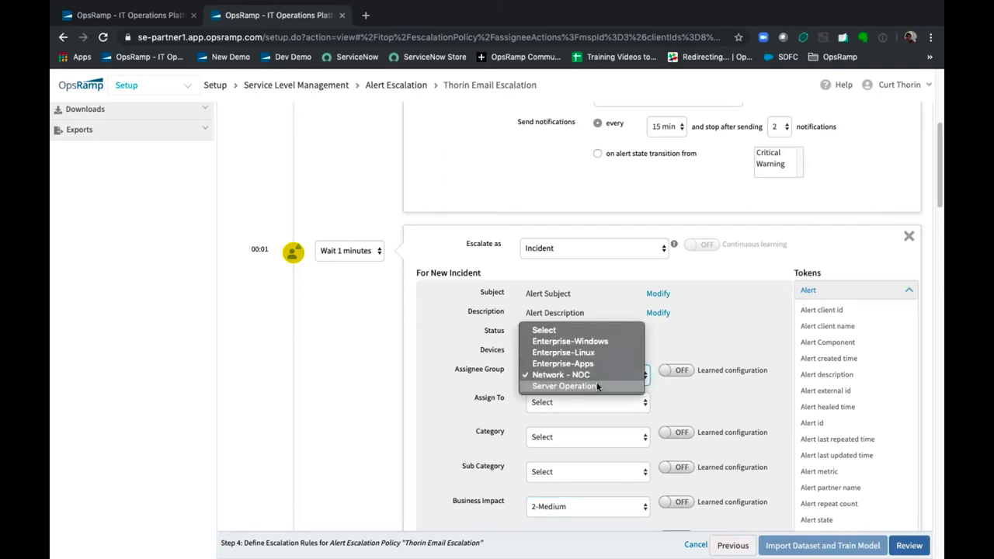
pyautogui.click(599, 387)
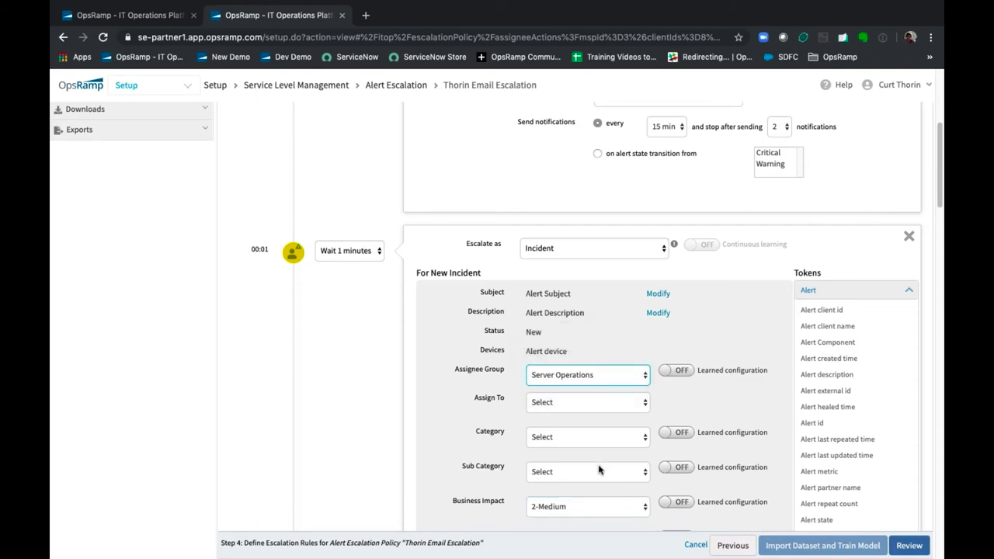
pyautogui.click(605, 388)
pyautogui.click(613, 332)
pyautogui.click(677, 371)
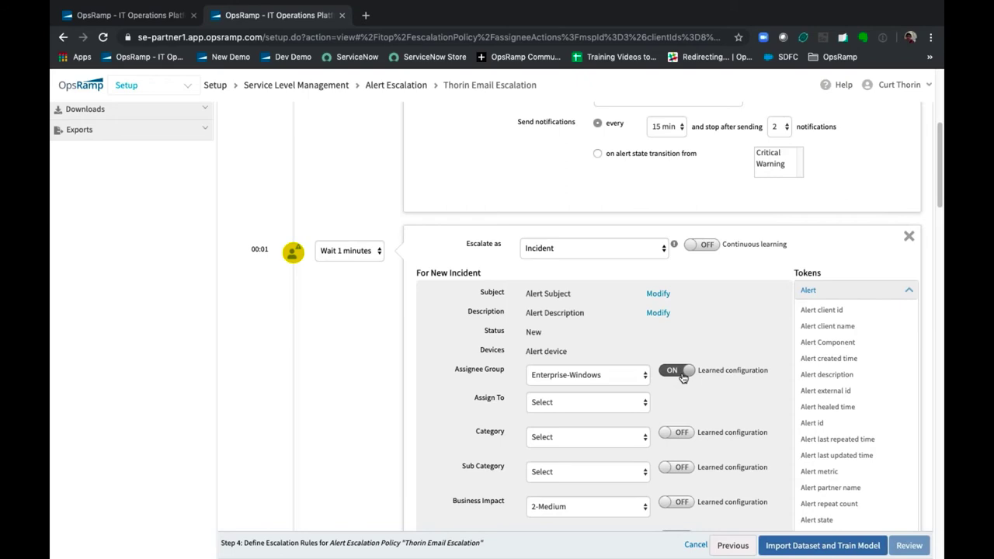
# Turn on Continuous learning for the 1-minute incident escalation and look over the remaining new incident fields.
pyautogui.scroll(-1, 649, 436)
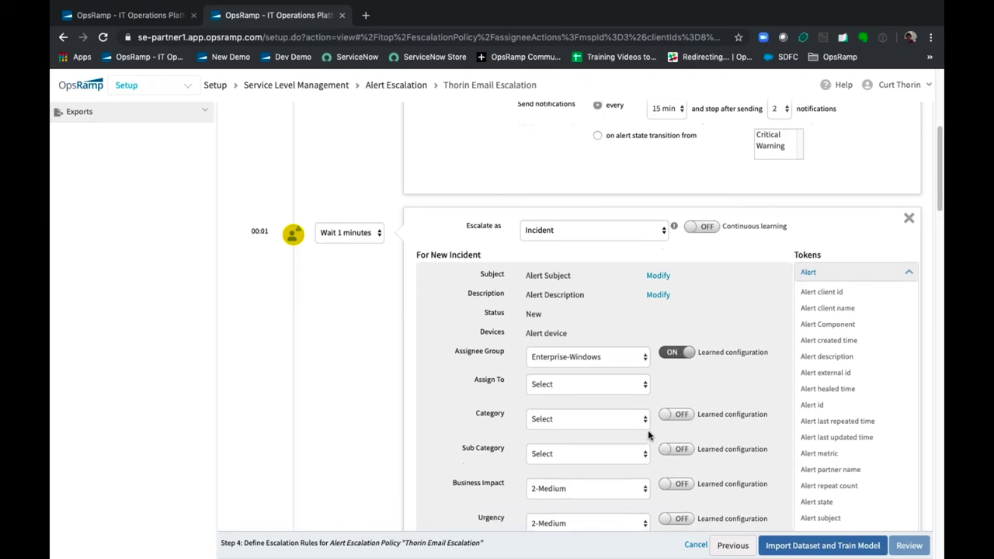
pyautogui.scroll(-1, 649, 436)
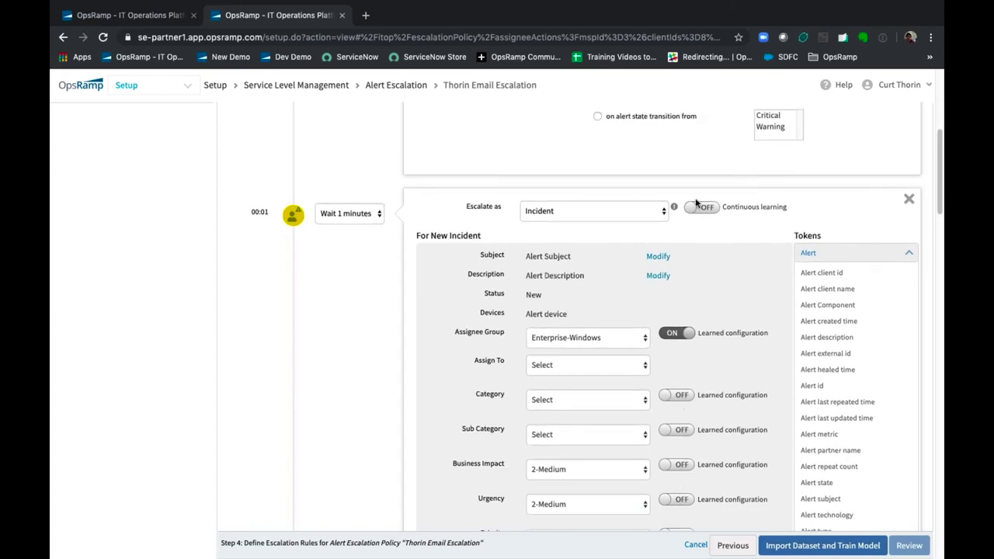
pyautogui.click(701, 208)
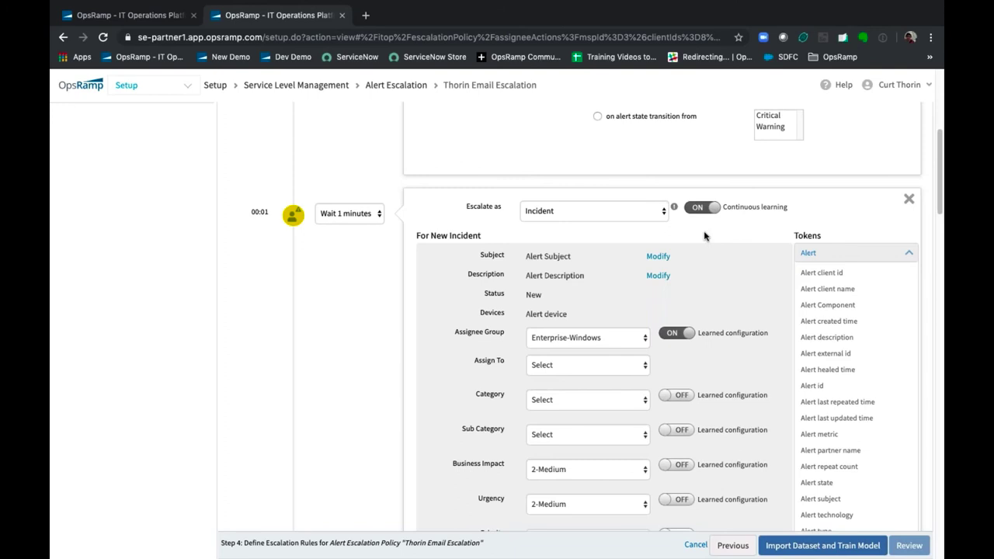
pyautogui.scroll(-3, 713, 279)
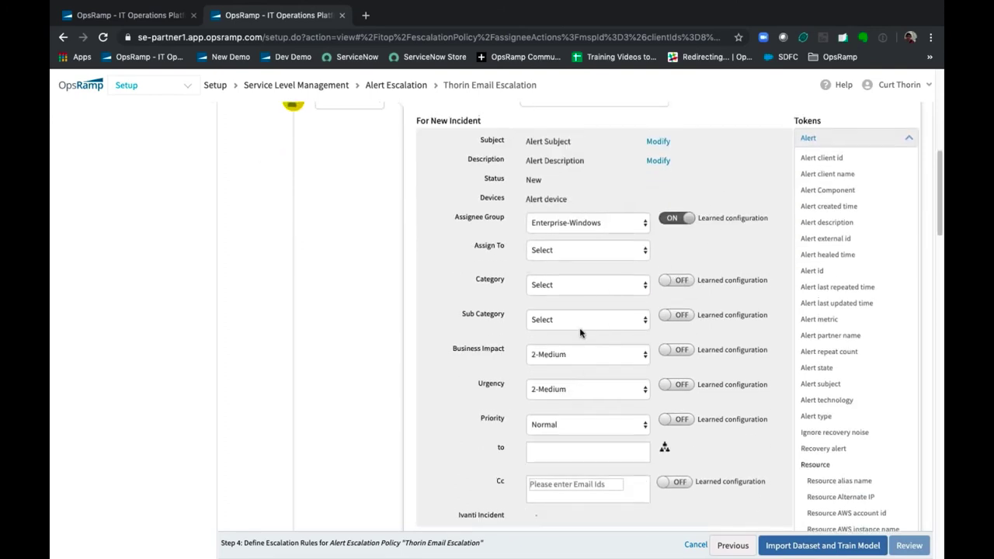
pyautogui.scroll(1, 580, 336)
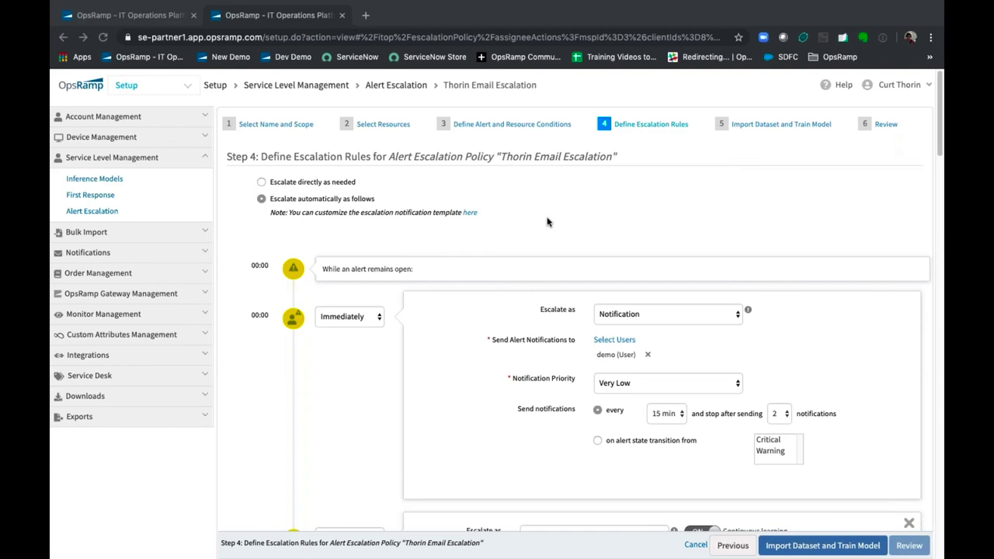
# Show the Integrations entries in Setup and go to the Infrastructure area.
pyautogui.click(109, 355)
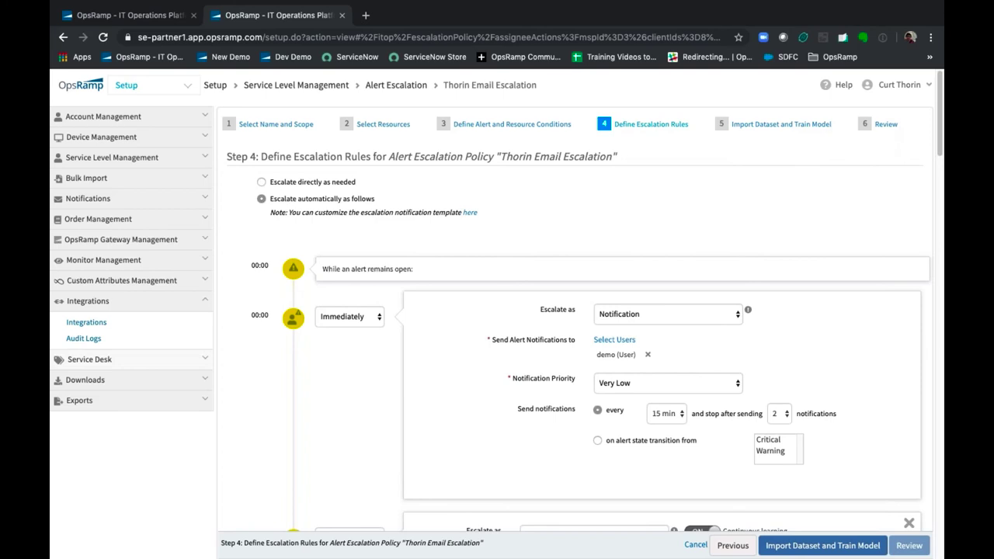
pyautogui.click(126, 85)
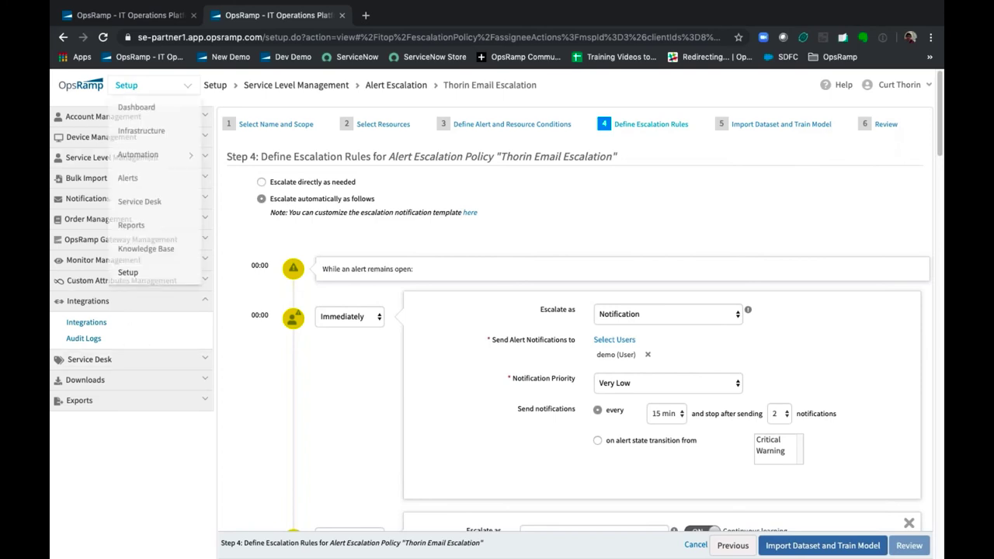
pyautogui.click(171, 132)
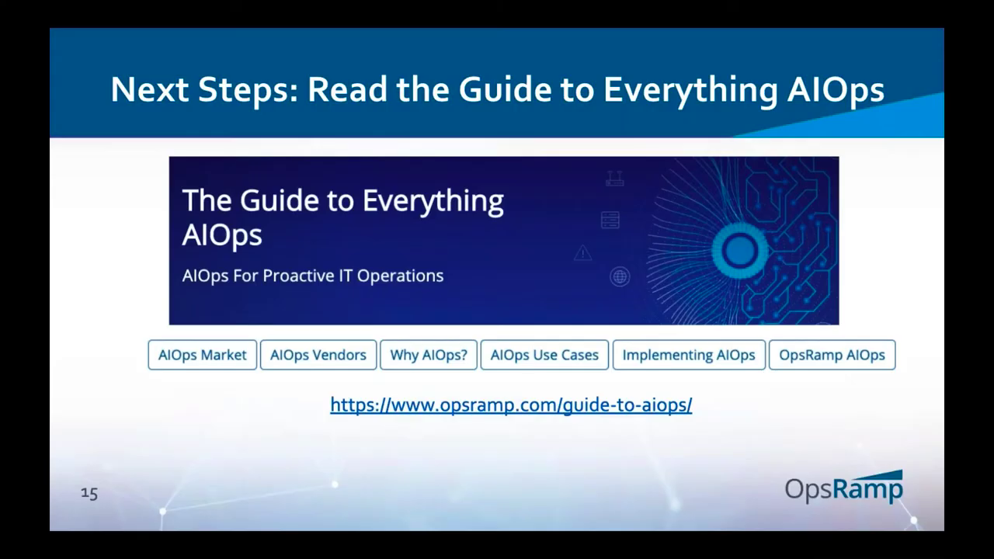
pyautogui.press('Left')
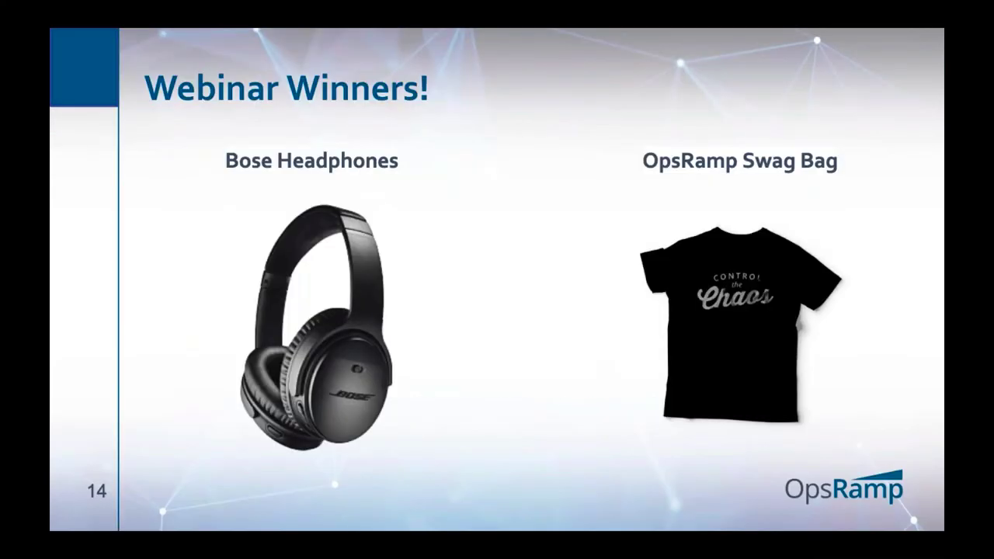
pyautogui.press('Right')
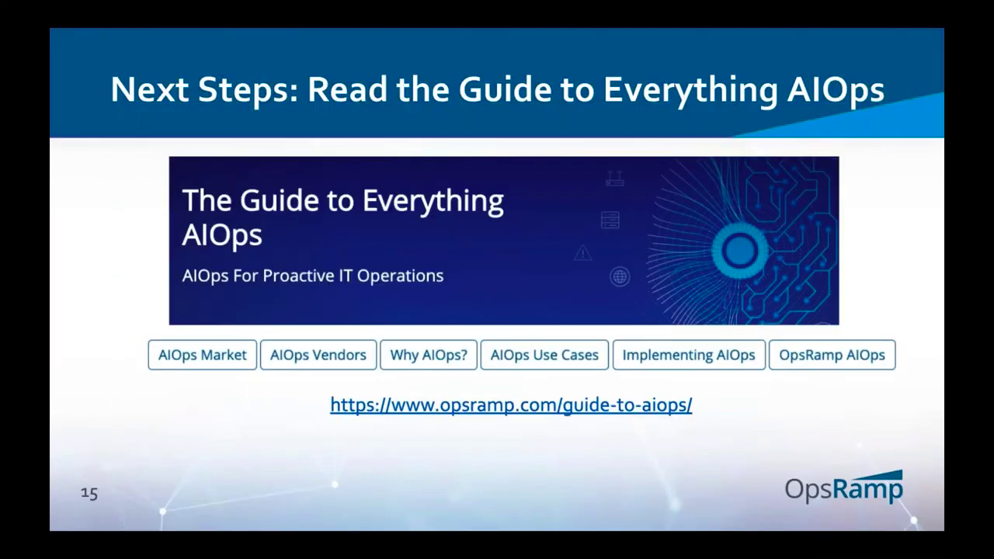